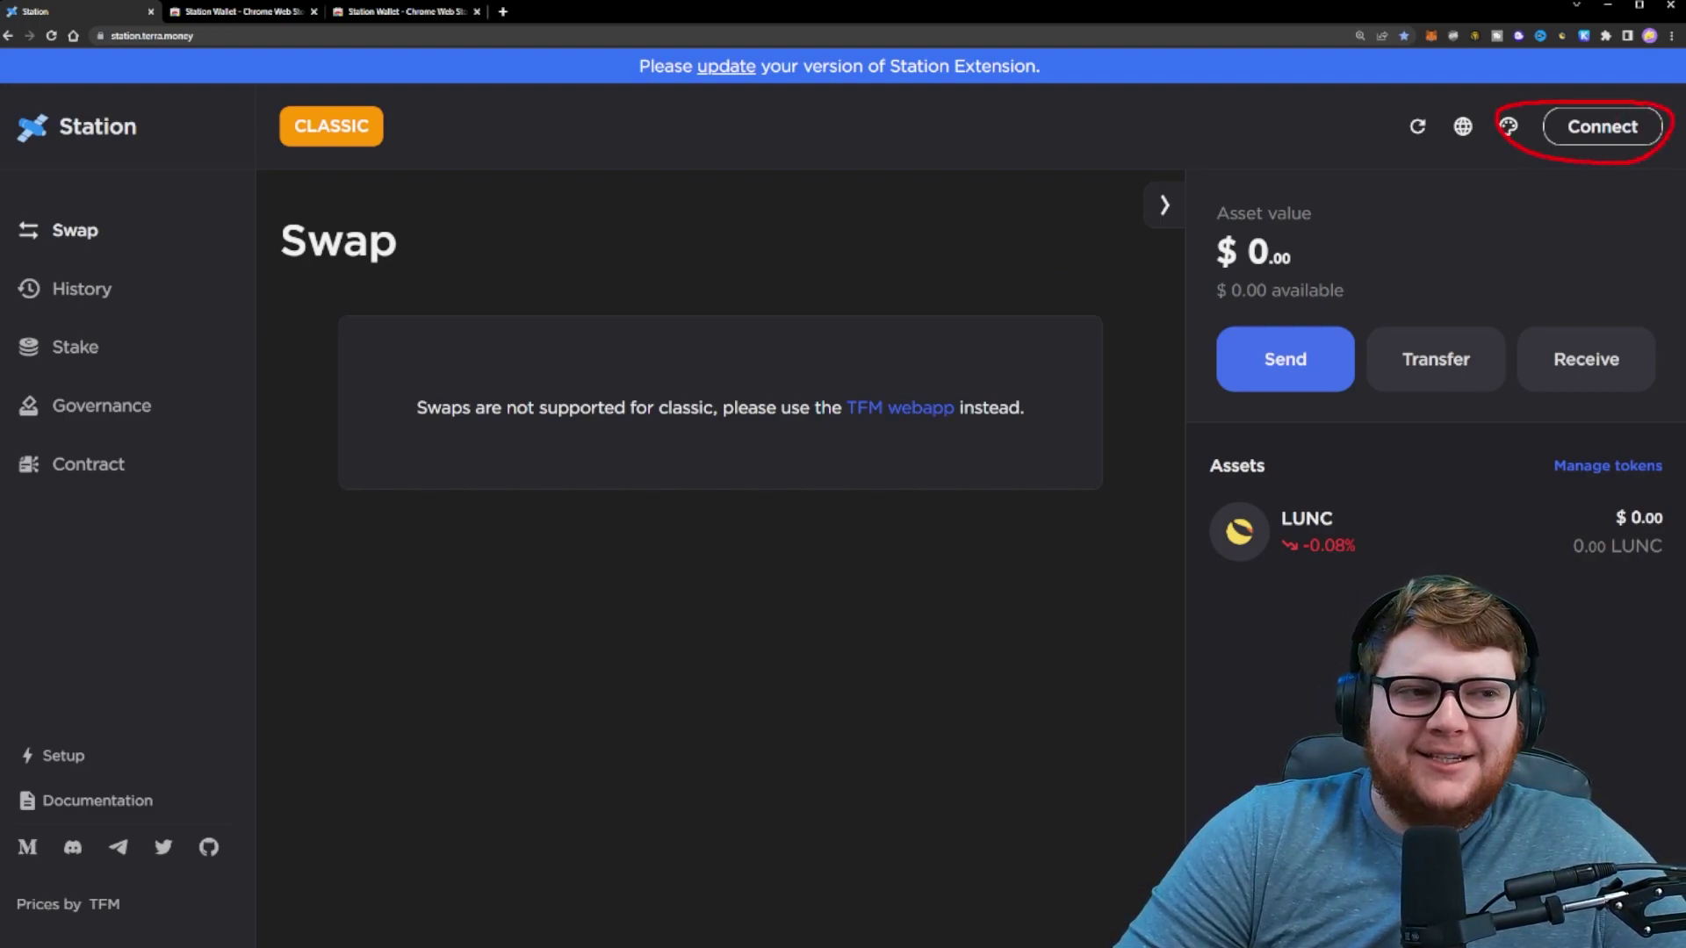
Step: Open the Station Wallet Chrome Web Store page through the Connect wallet dialog's Install Terra Station option
{"action": "left_click", "coordinate": [1556, 128]}
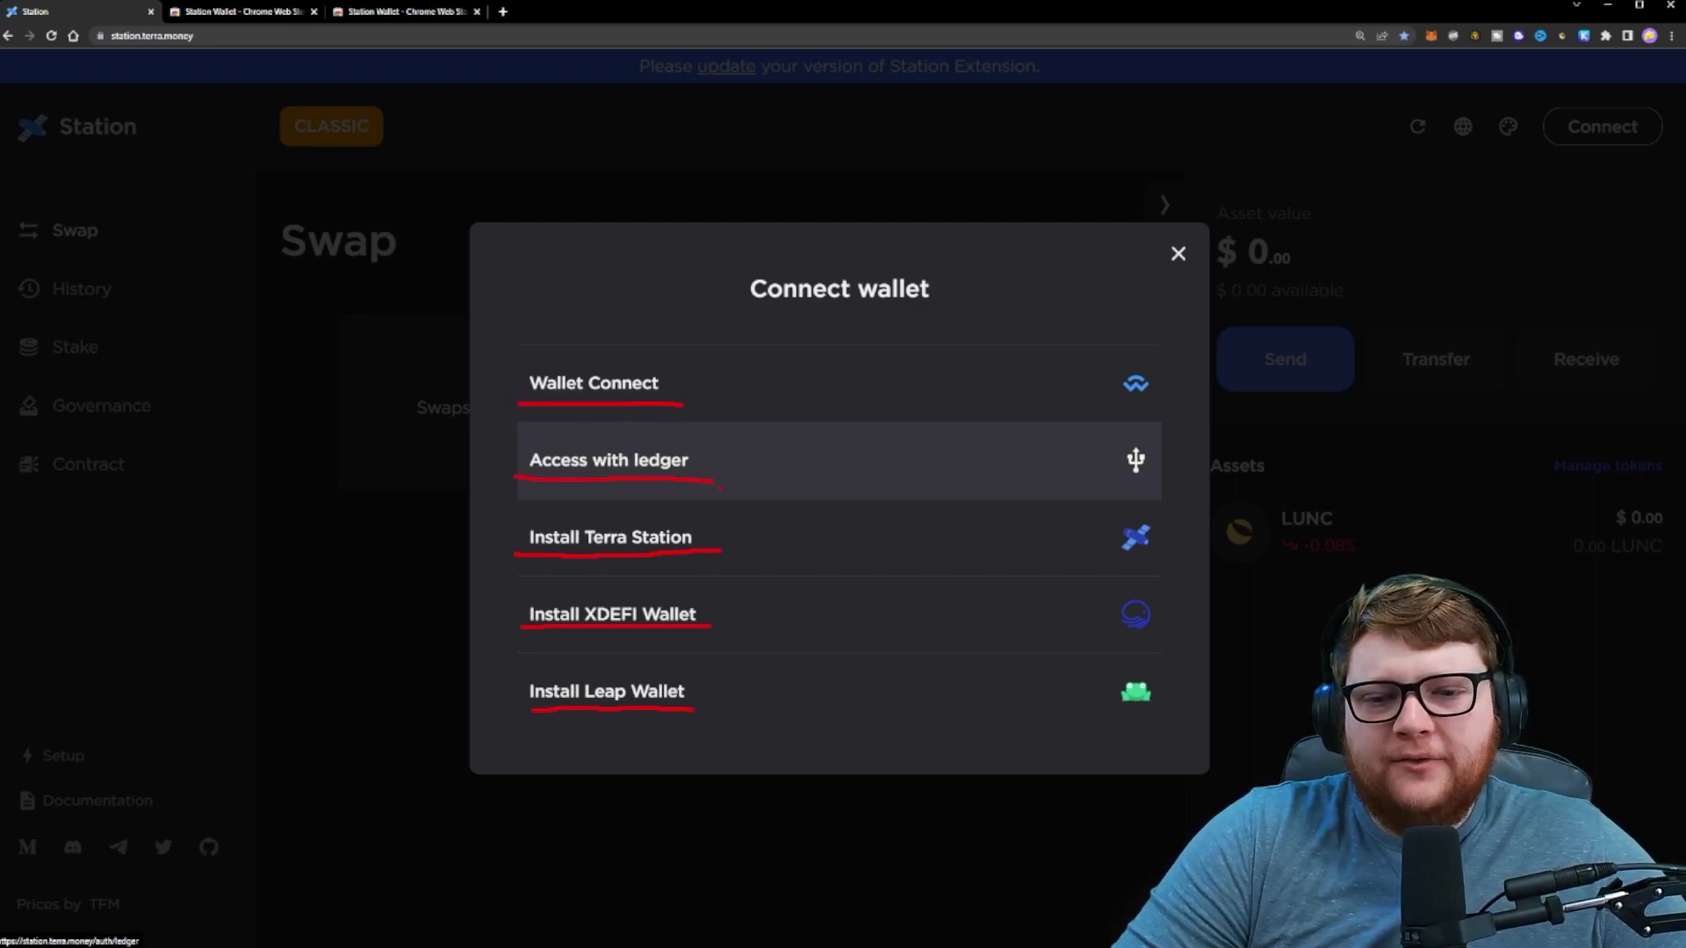
{"action": "left_click", "coordinate": [632, 546]}
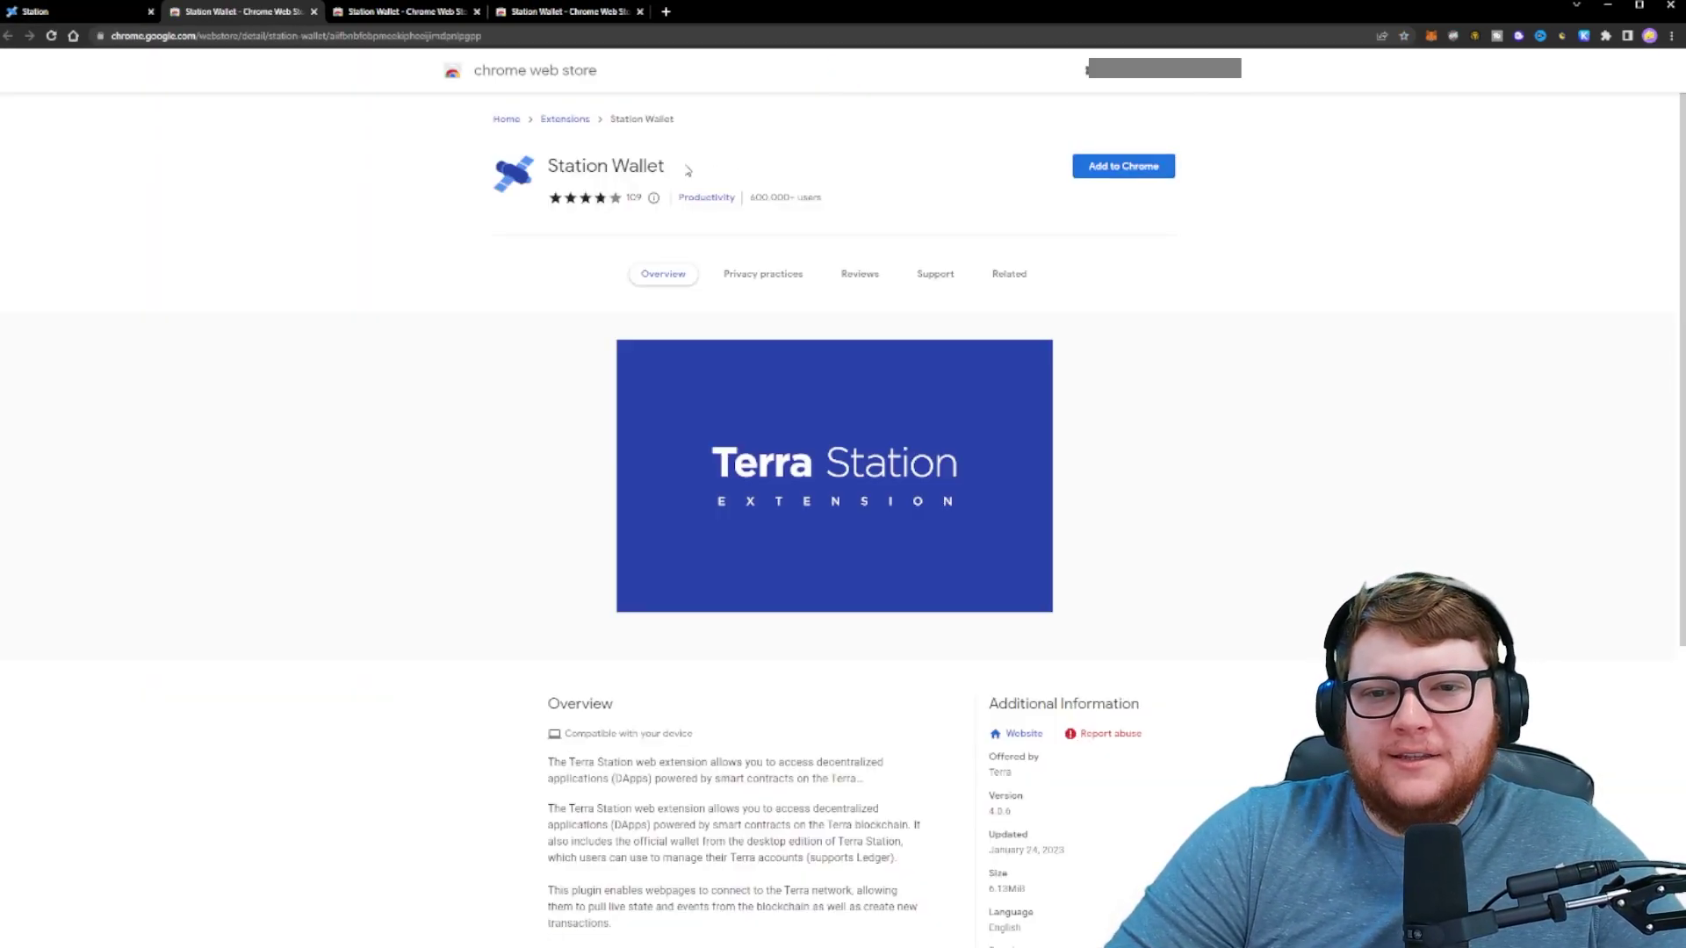
Step: Add the Station Wallet extension to Chrome and open its welcome window from the toolbar
{"action": "left_click_drag", "start_coordinate": [689, 168], "coordinate": [545, 172]}
{"action": "left_click", "coordinate": [894, 153]}
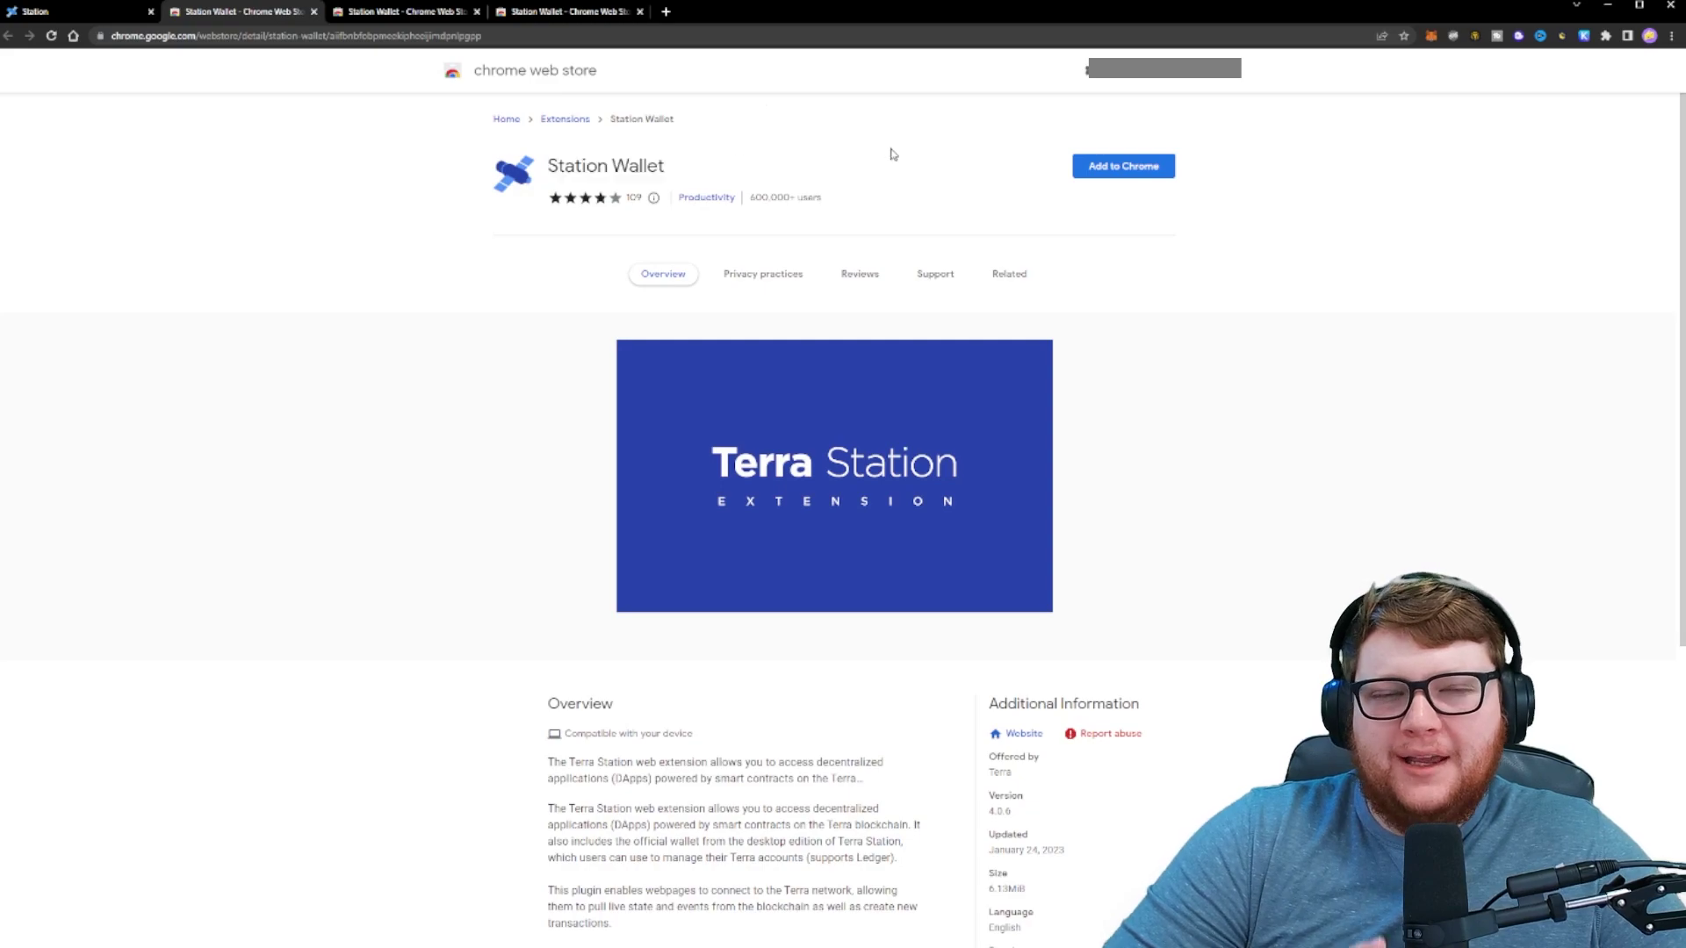
{"action": "left_click", "coordinate": [1089, 170]}
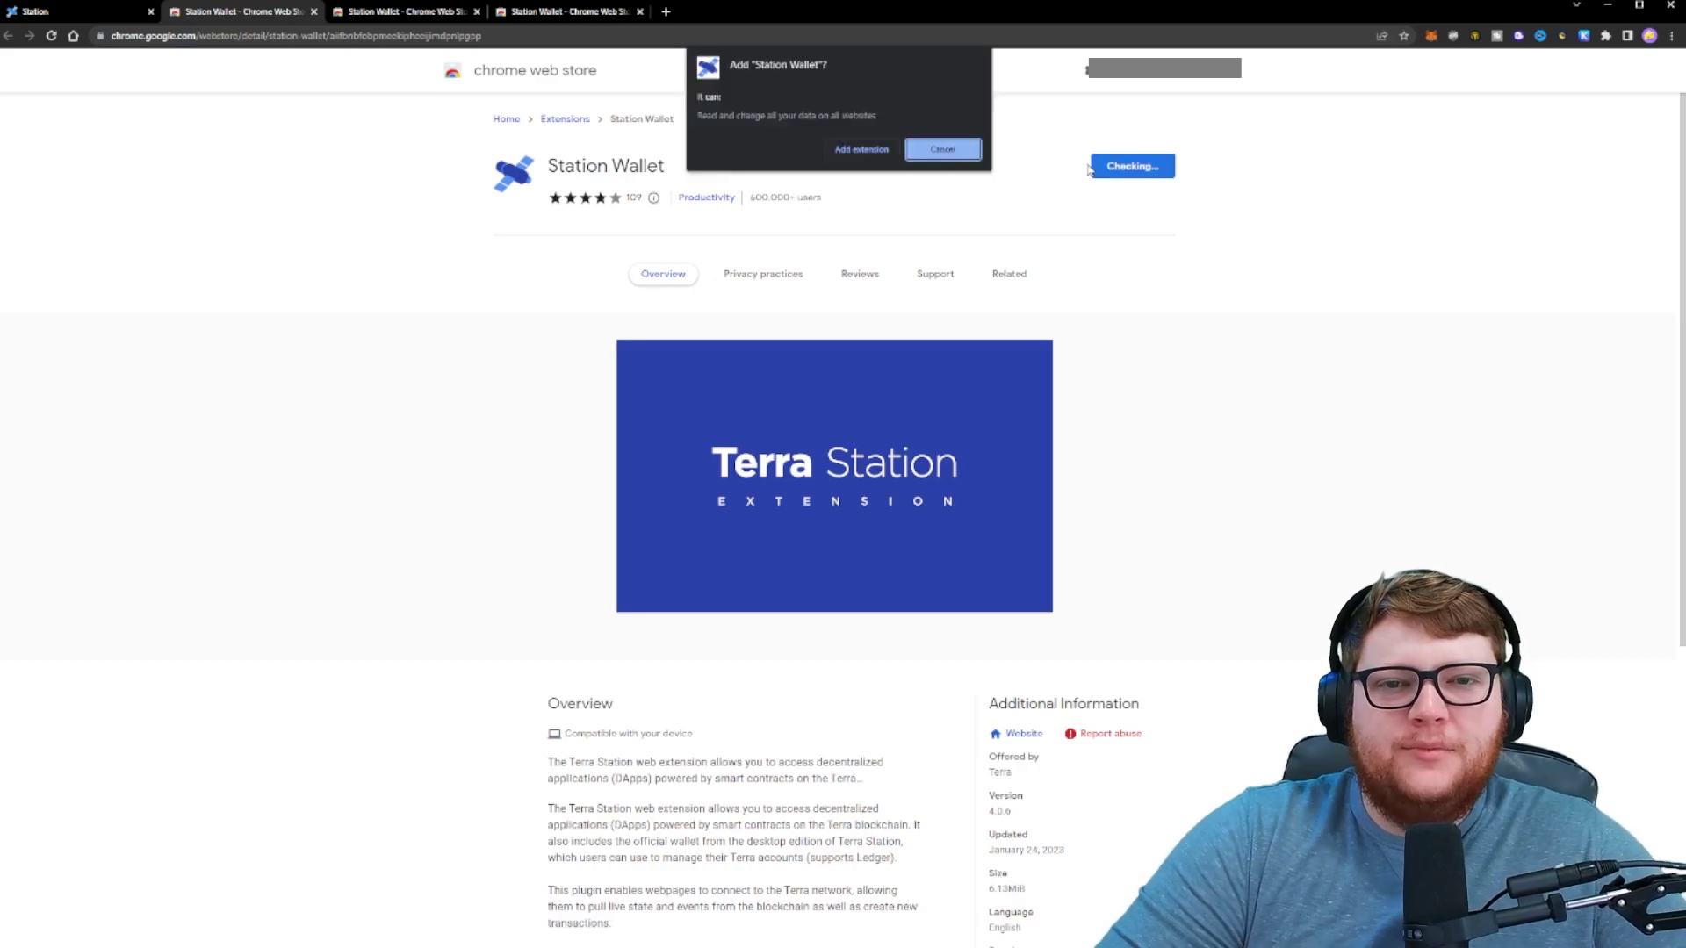
{"action": "left_click", "coordinate": [877, 149]}
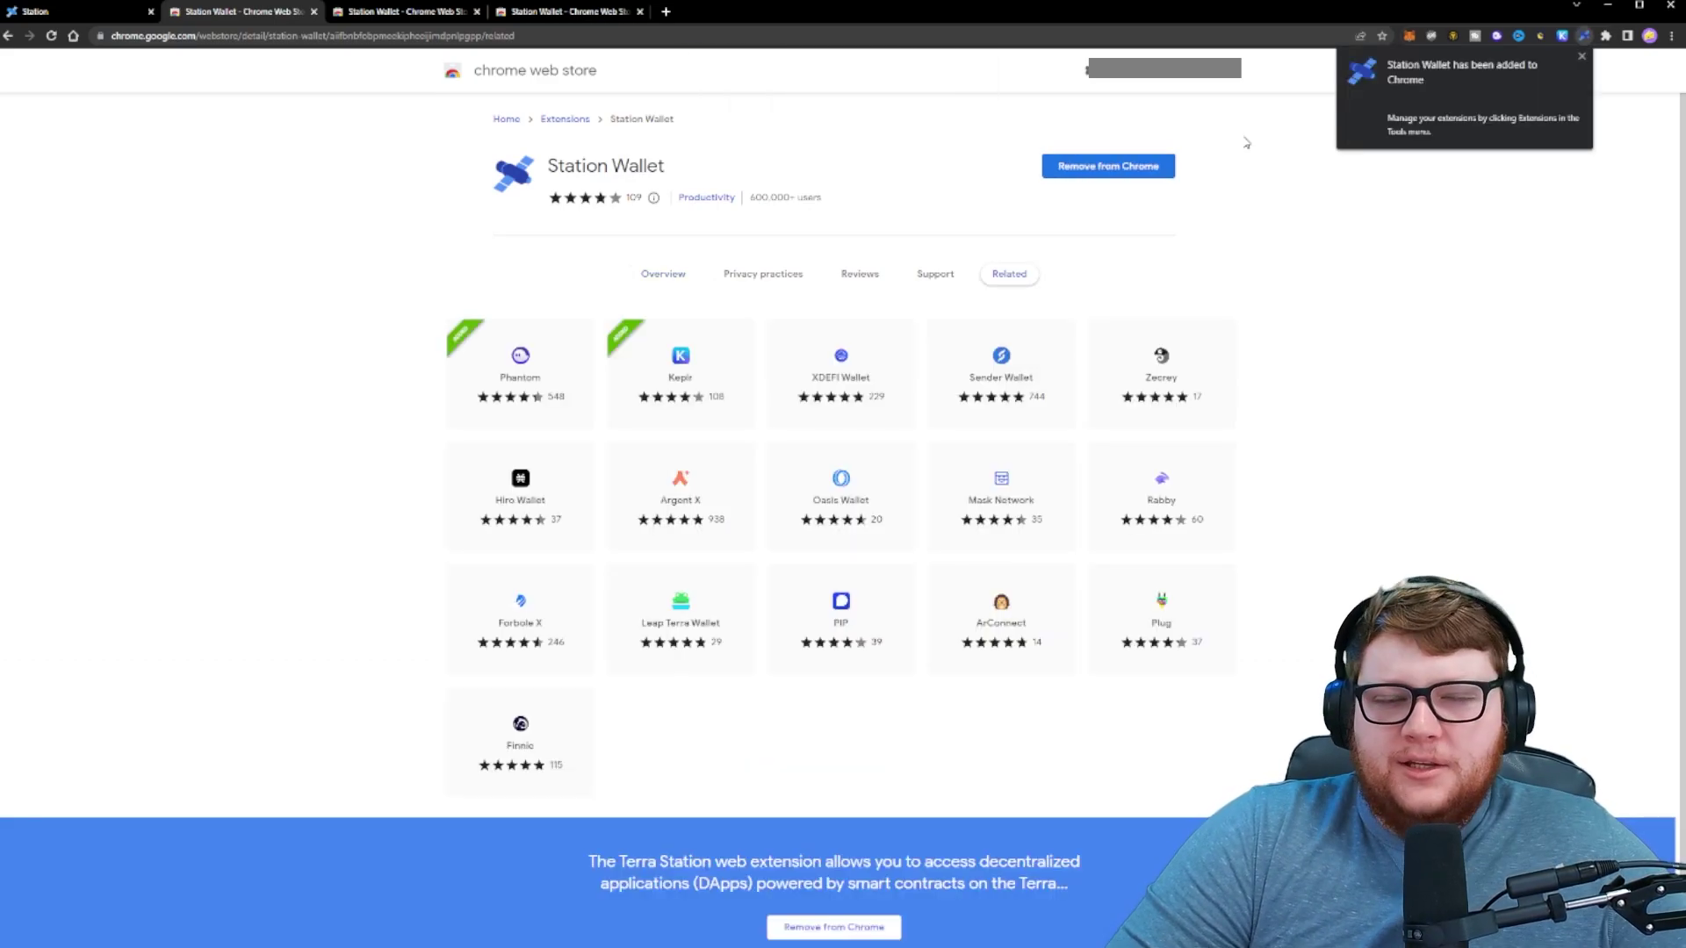
{"action": "left_click", "coordinate": [1584, 35]}
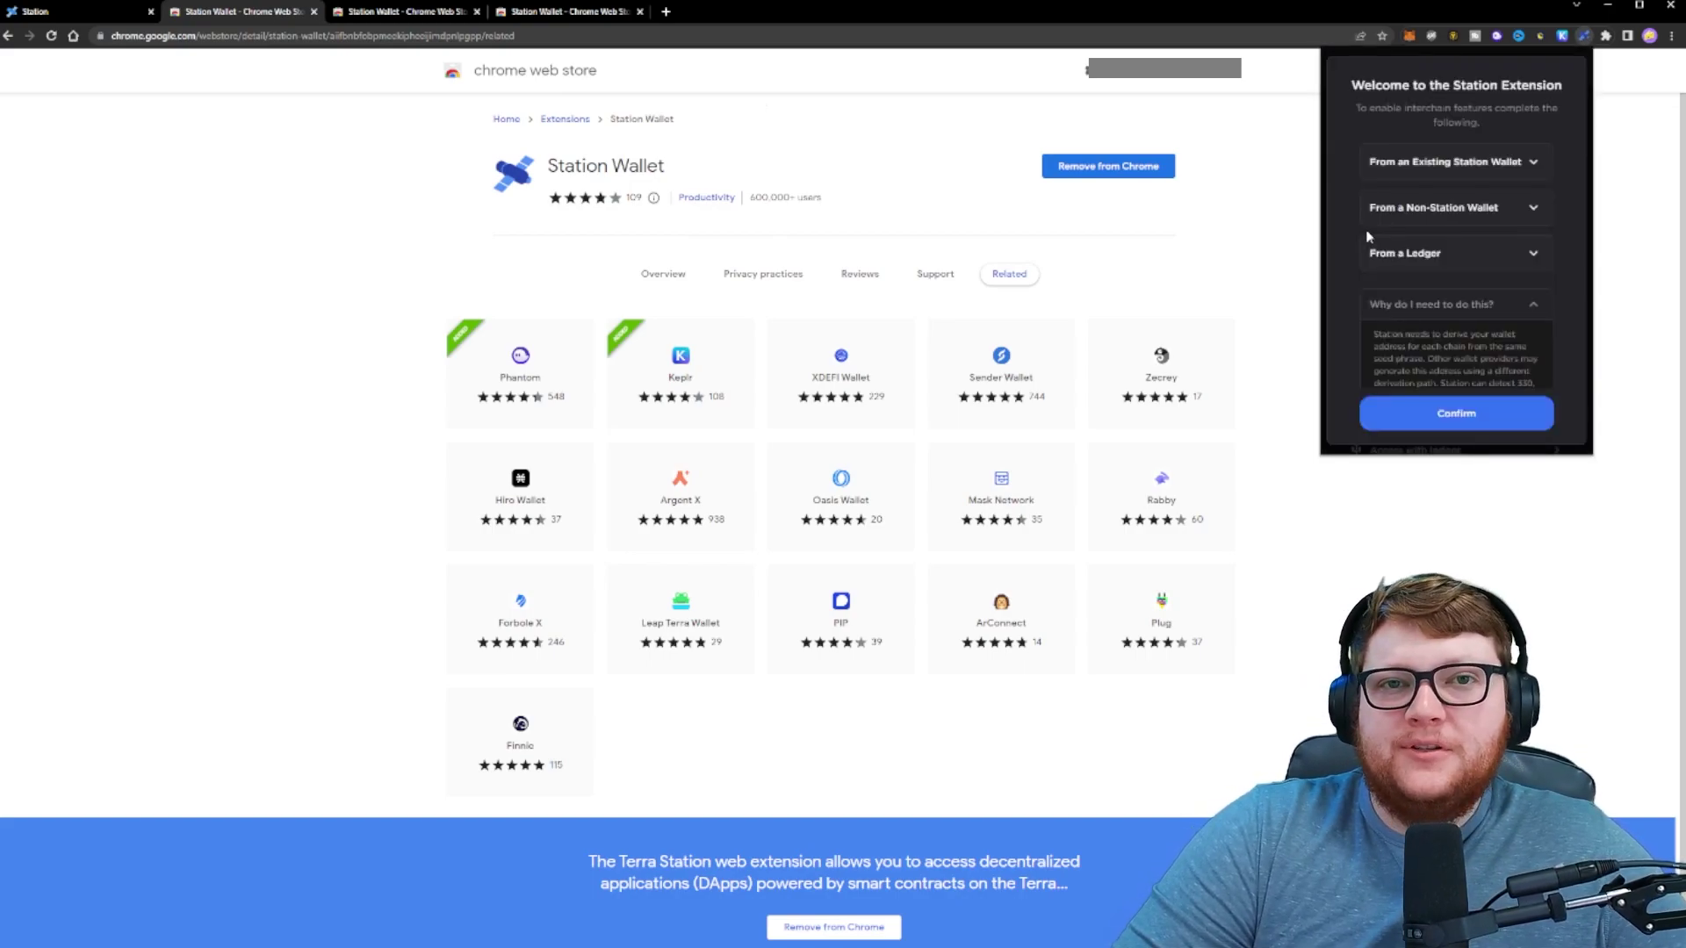
Step: Read the Existing, Non-Station and Ledger wallet notes, then confirm the welcome notice
{"action": "left_click", "coordinate": [1517, 176]}
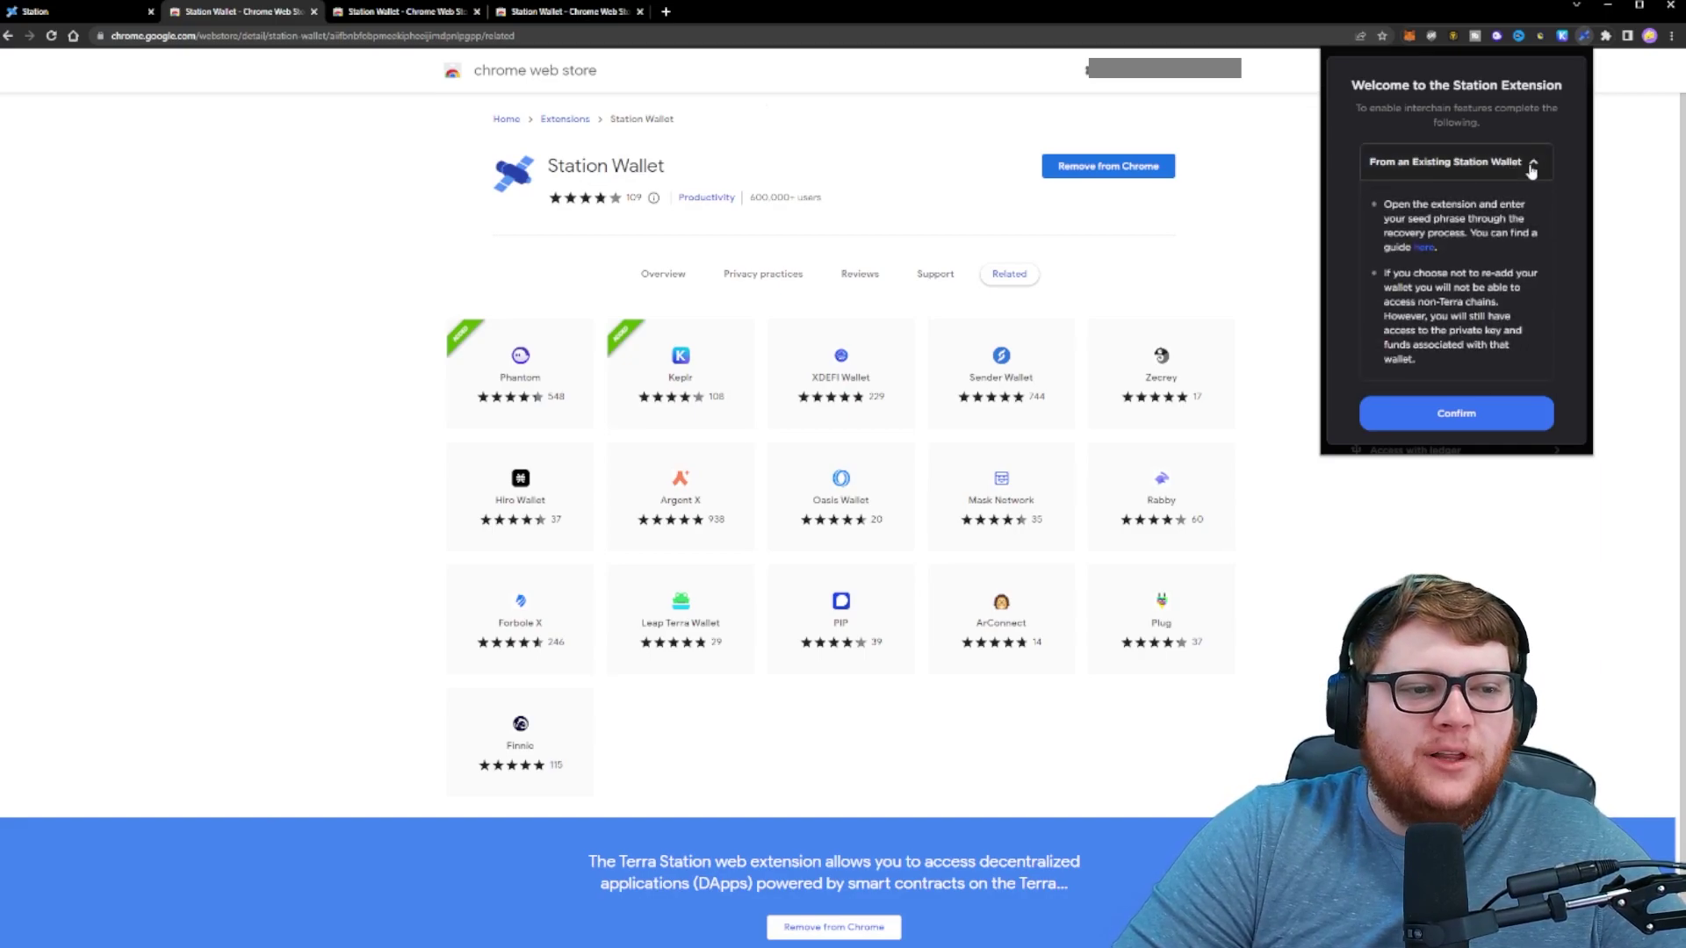
{"action": "left_click", "coordinate": [1526, 168]}
{"action": "left_click", "coordinate": [1519, 211]}
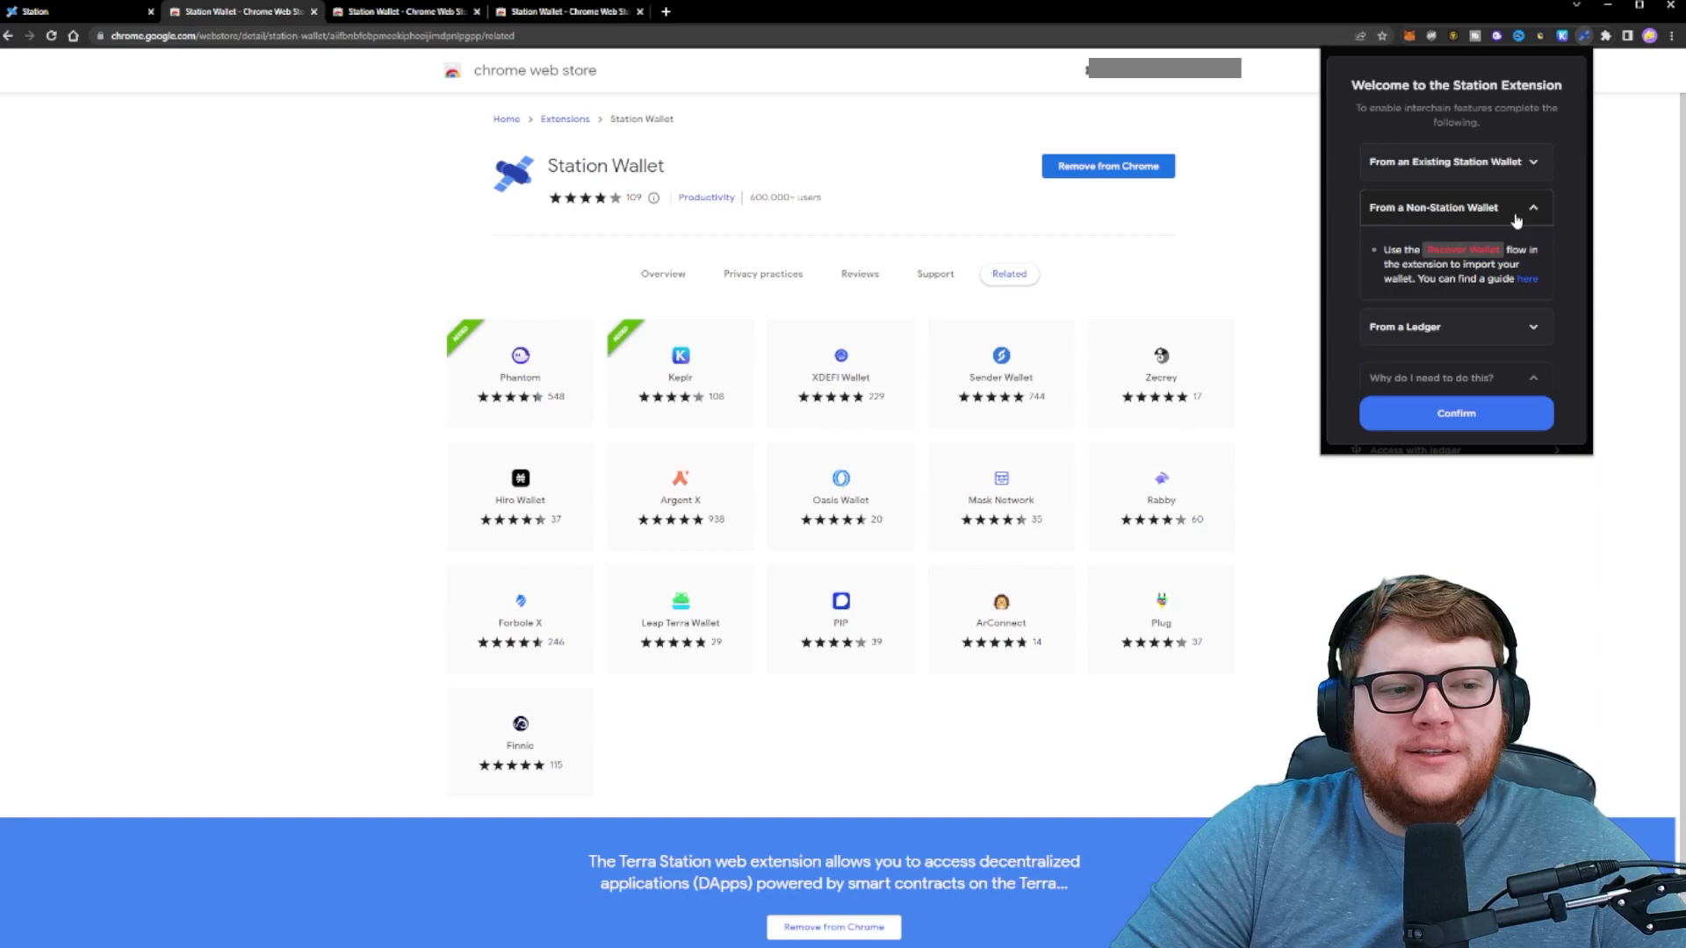
{"action": "left_click", "coordinate": [1519, 218]}
{"action": "left_click", "coordinate": [1502, 263]}
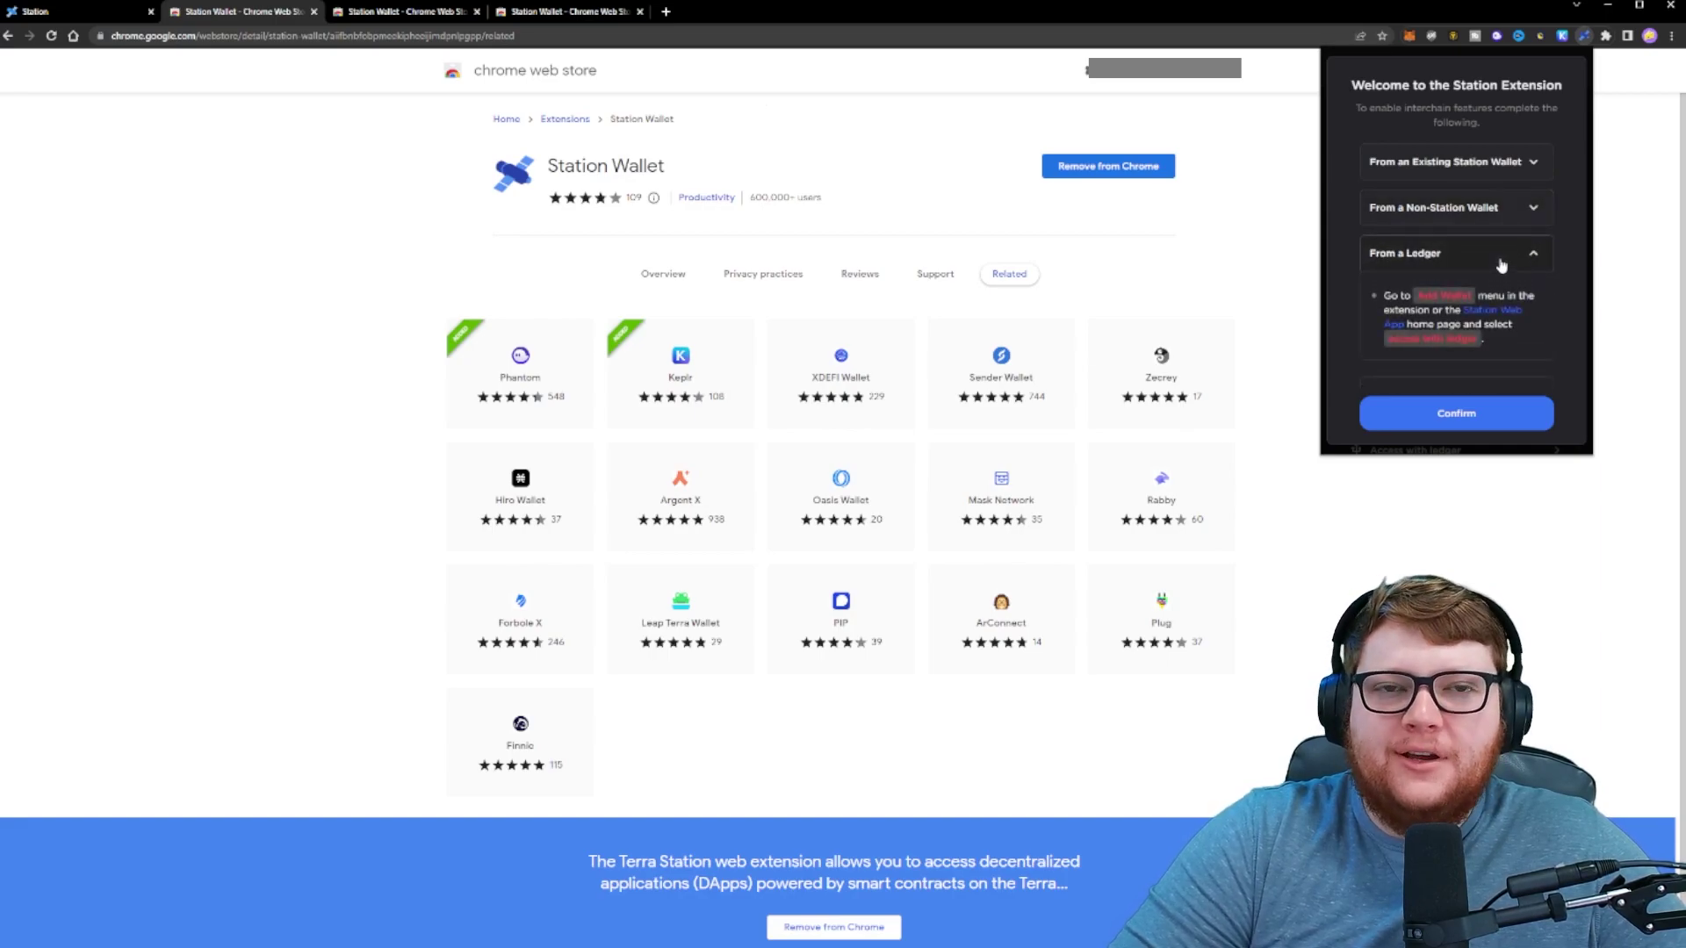
{"action": "left_click", "coordinate": [1502, 263]}
{"action": "left_click", "coordinate": [1456, 416]}
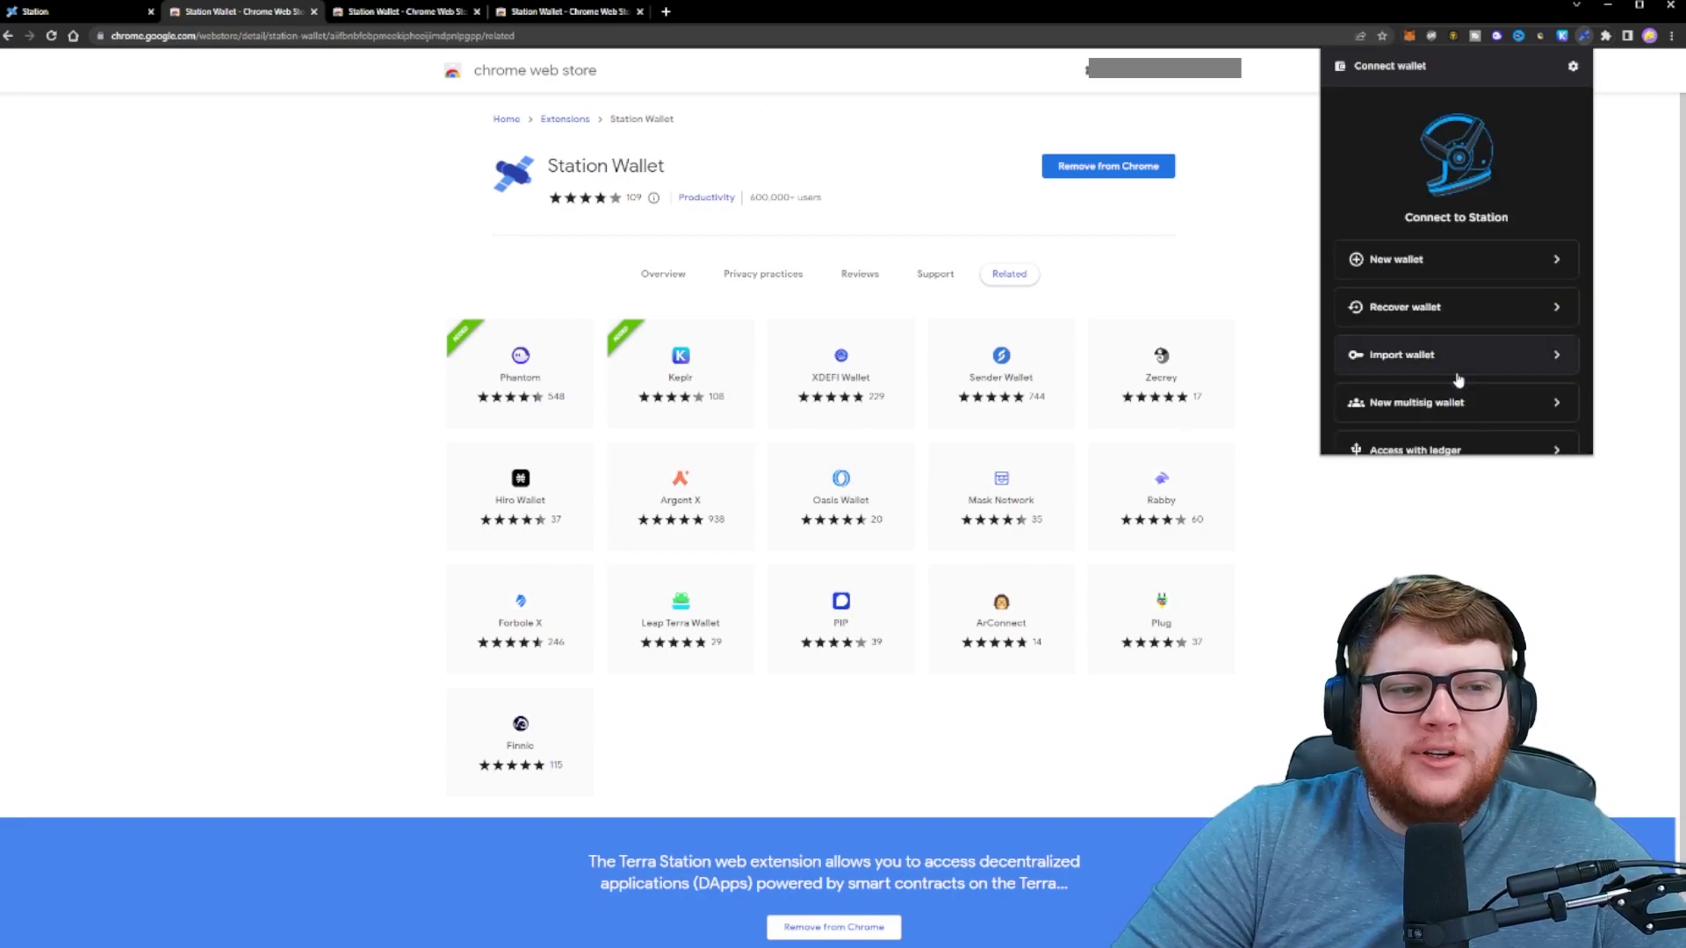
Step: Preview the New wallet form in the Station Wallet extension
{"action": "left_click", "coordinate": [1440, 259]}
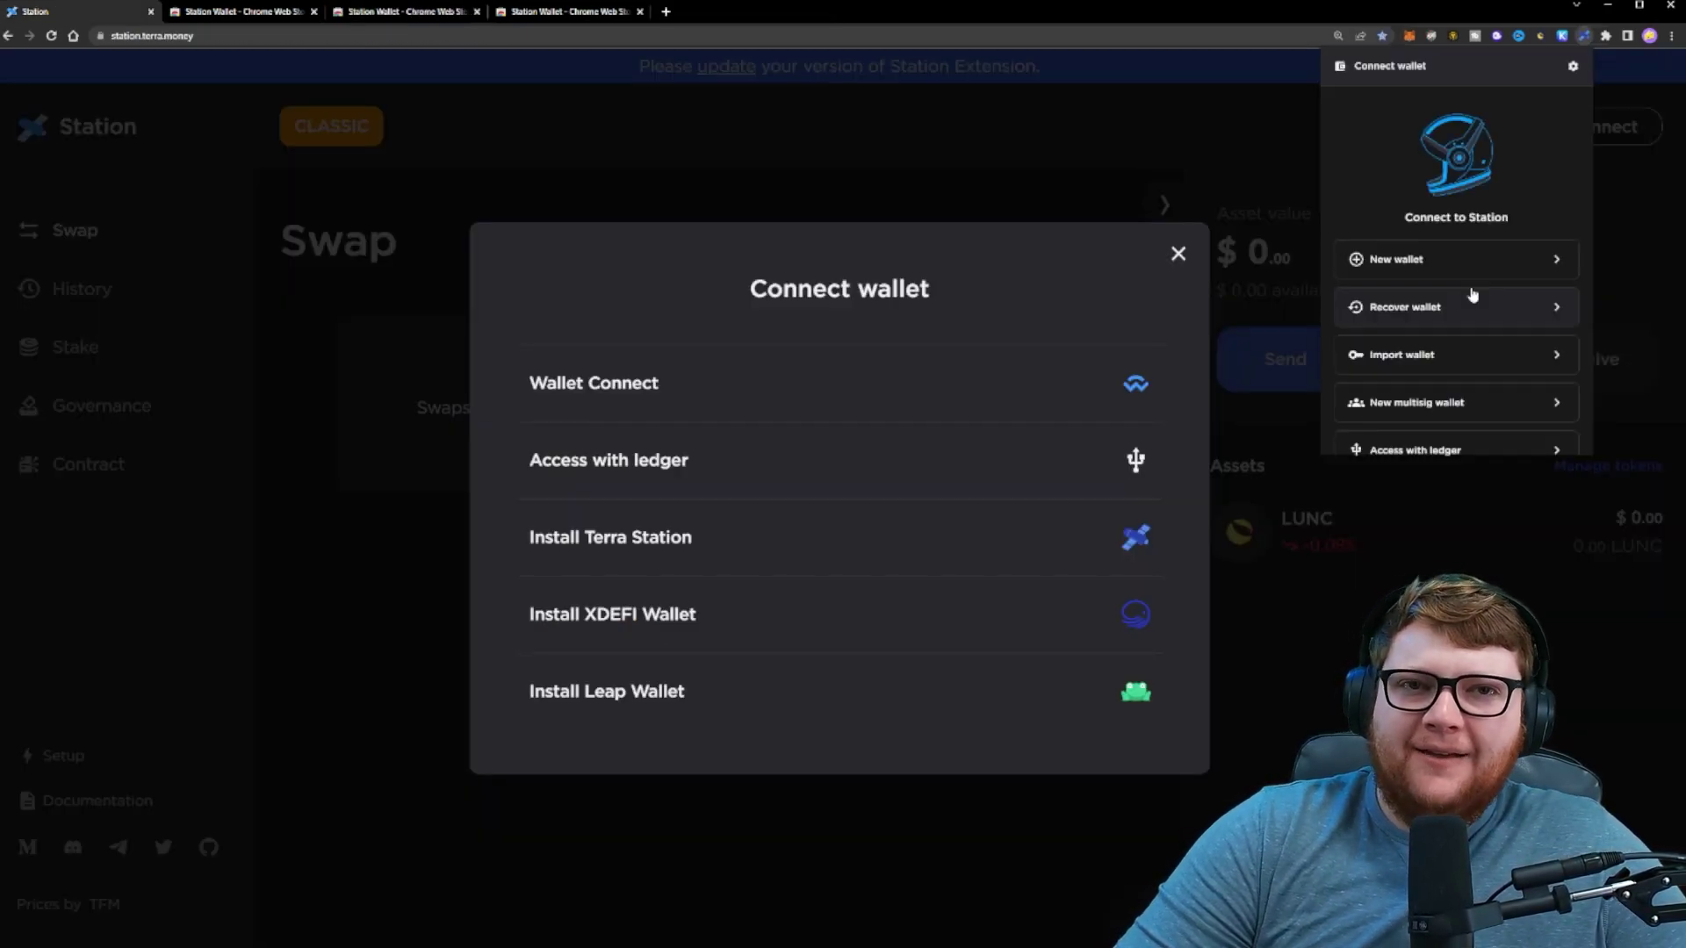
Step: Preview the Recover wallet form's name, password and mnemonic fields, then return to the Station tab
{"action": "left_click", "coordinate": [1471, 303]}
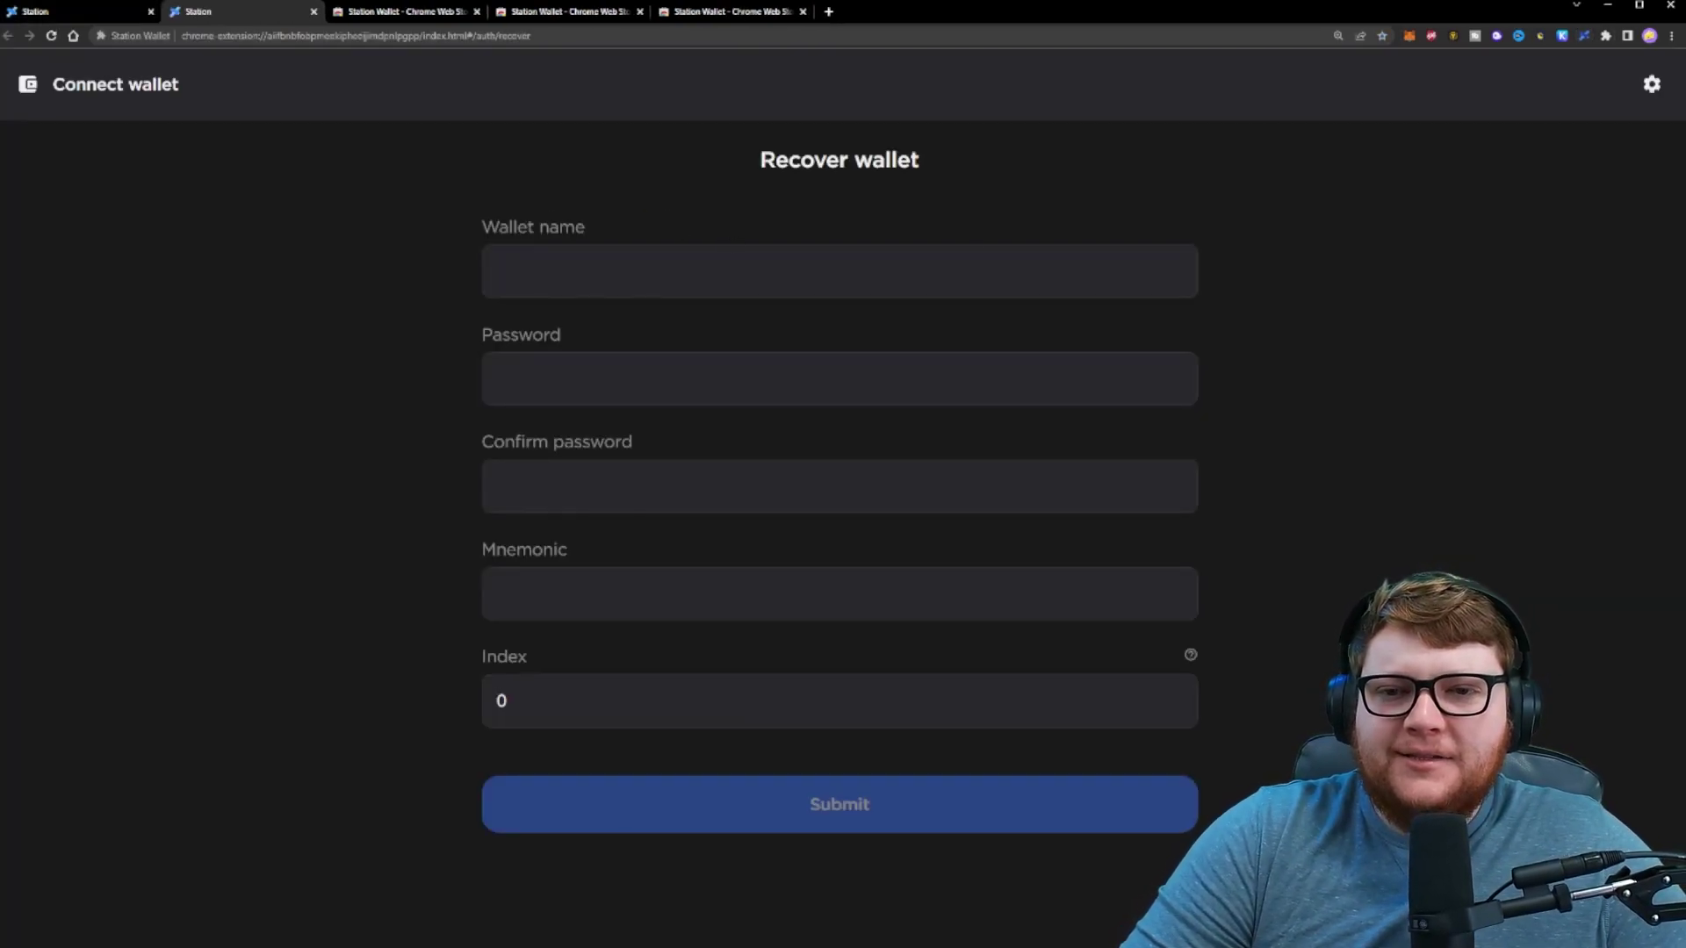
{"action": "left_click_drag", "start_coordinate": [551, 208], "coordinate": [618, 222]}
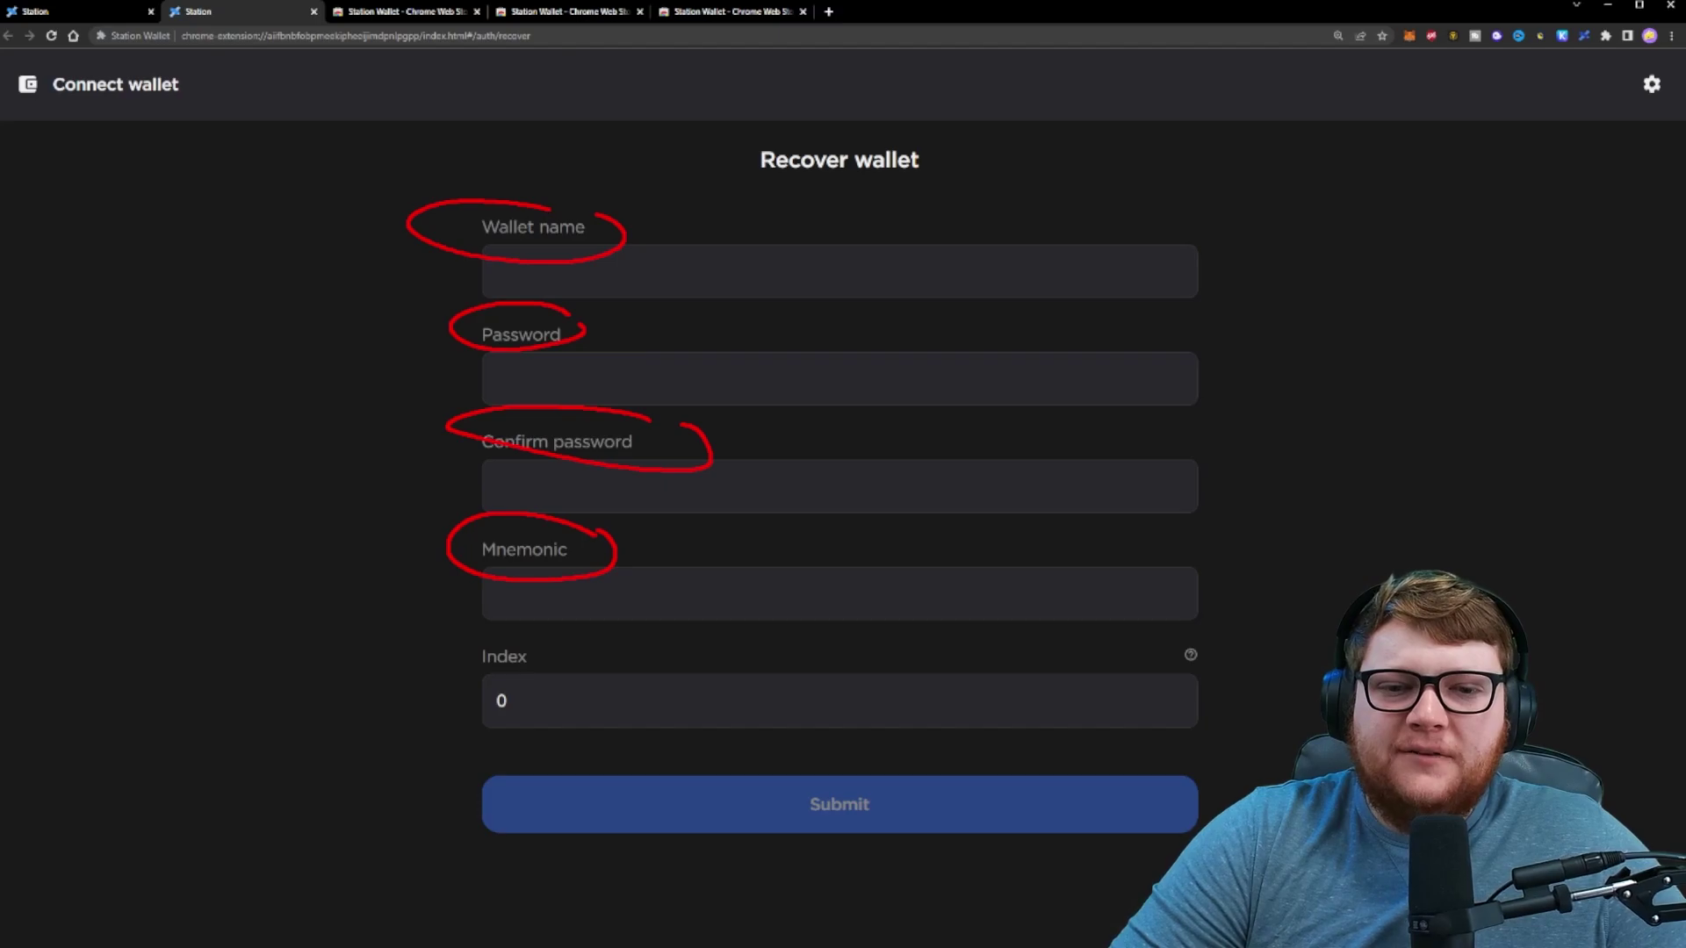
{"action": "left_click", "coordinate": [68, 11]}
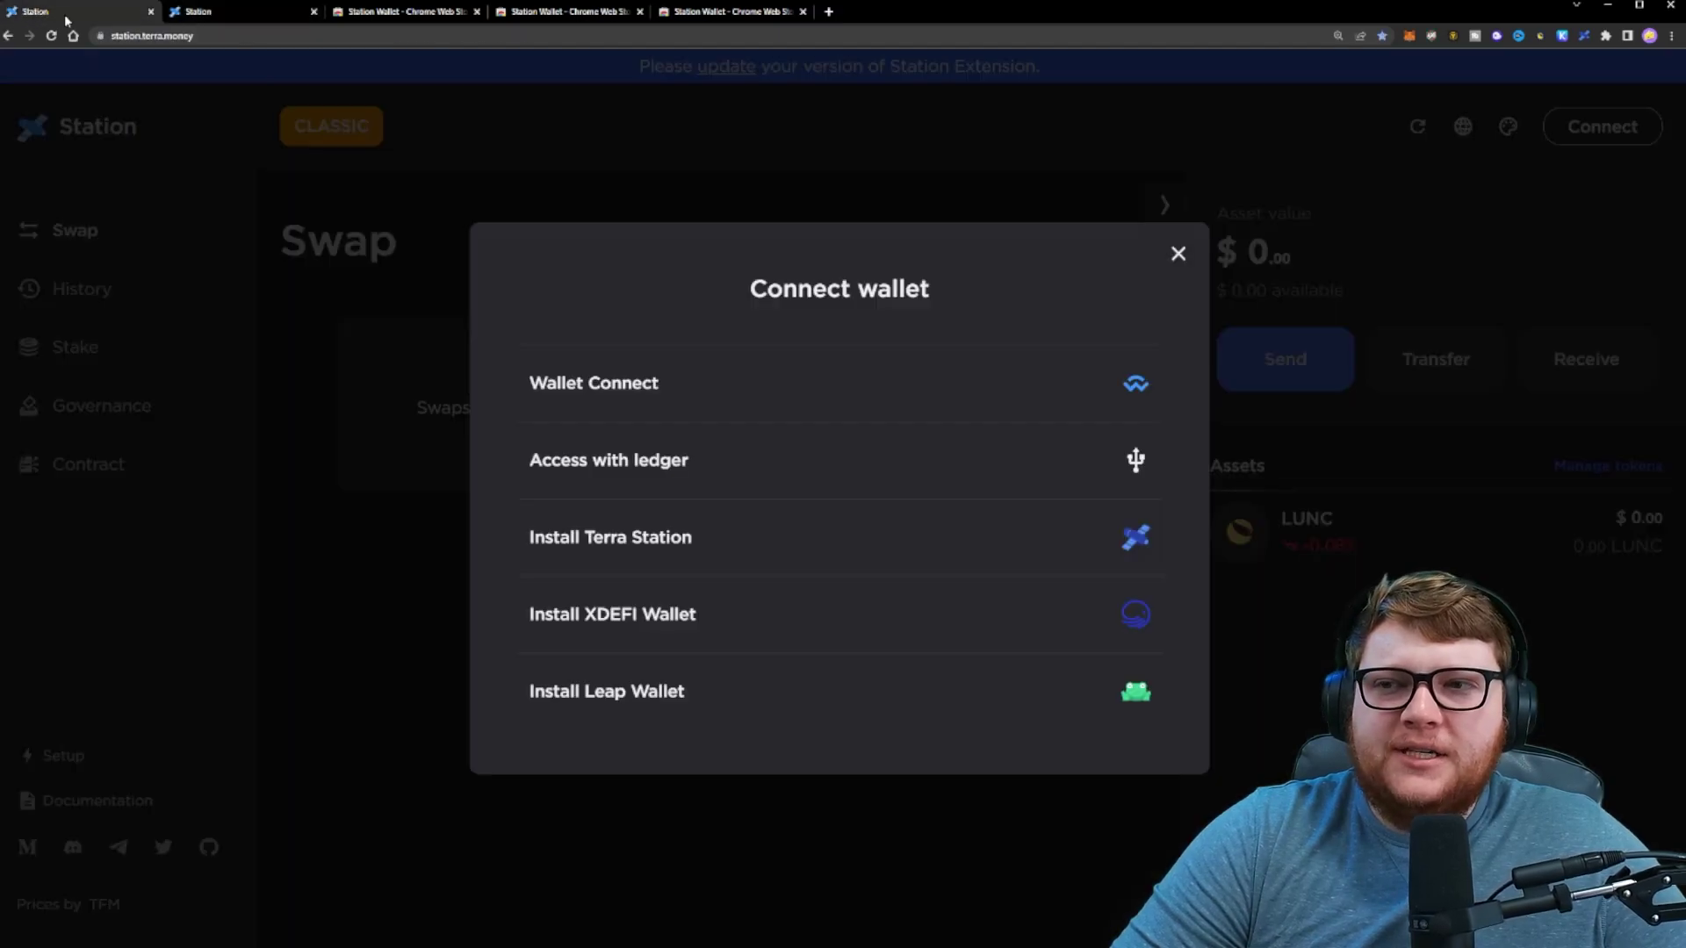
Step: Open Station Wallet from the toolbar and bring up its private-key Import wallet form
{"action": "left_click", "coordinate": [1585, 36]}
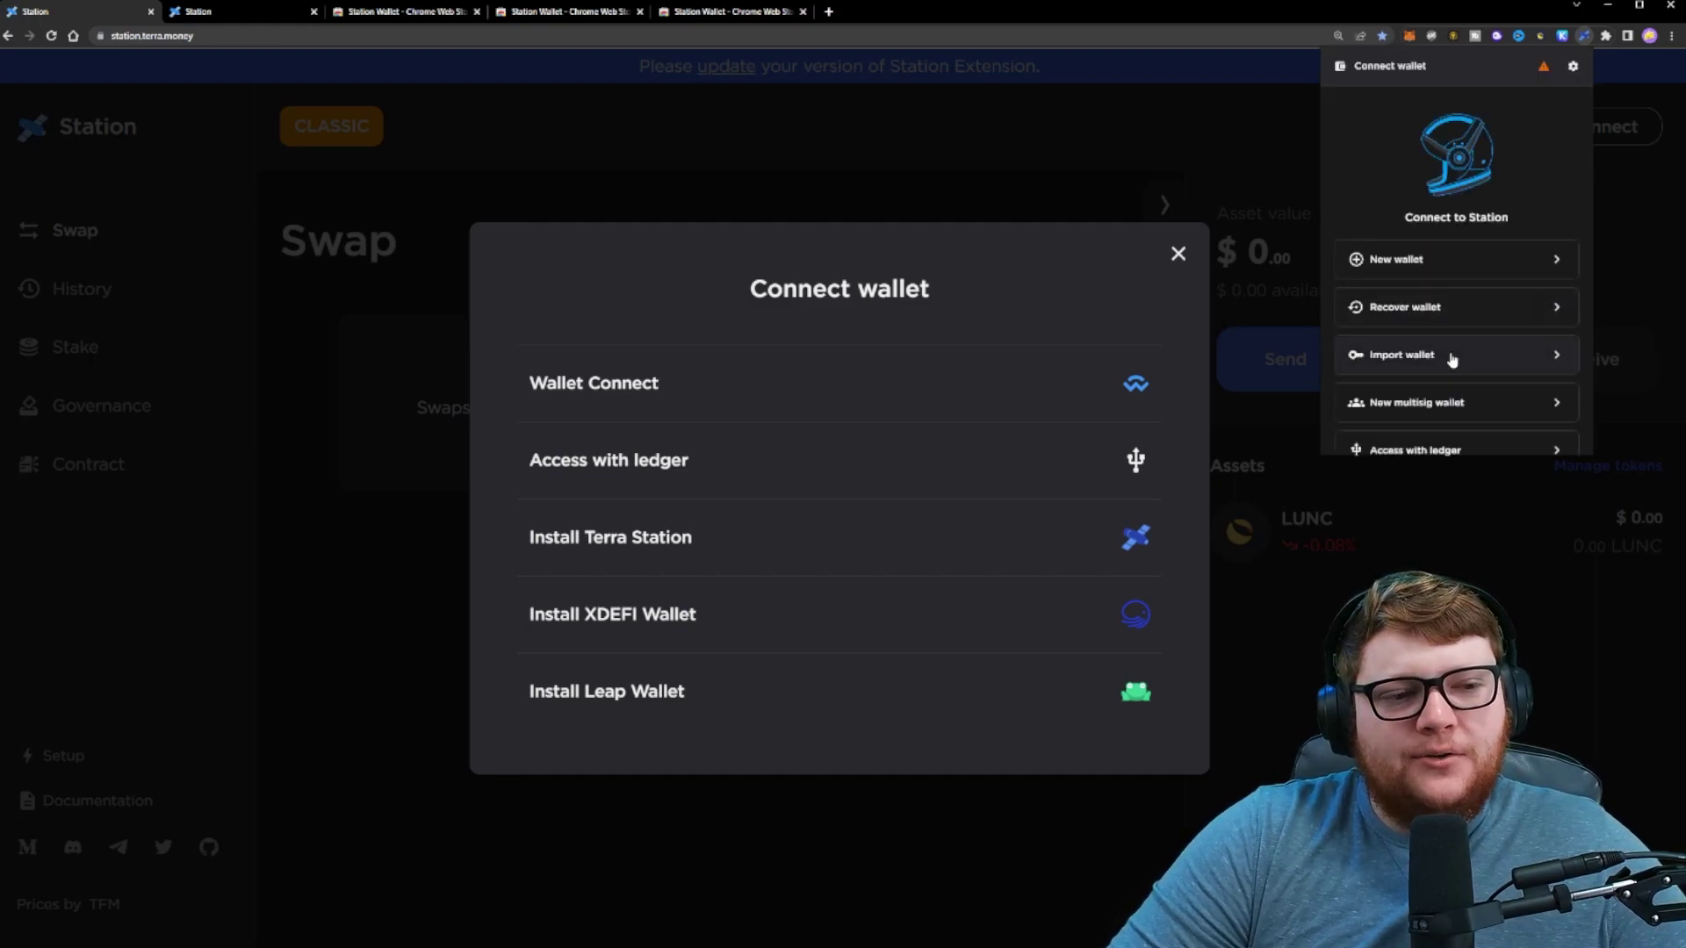
{"action": "left_click", "coordinate": [1451, 355]}
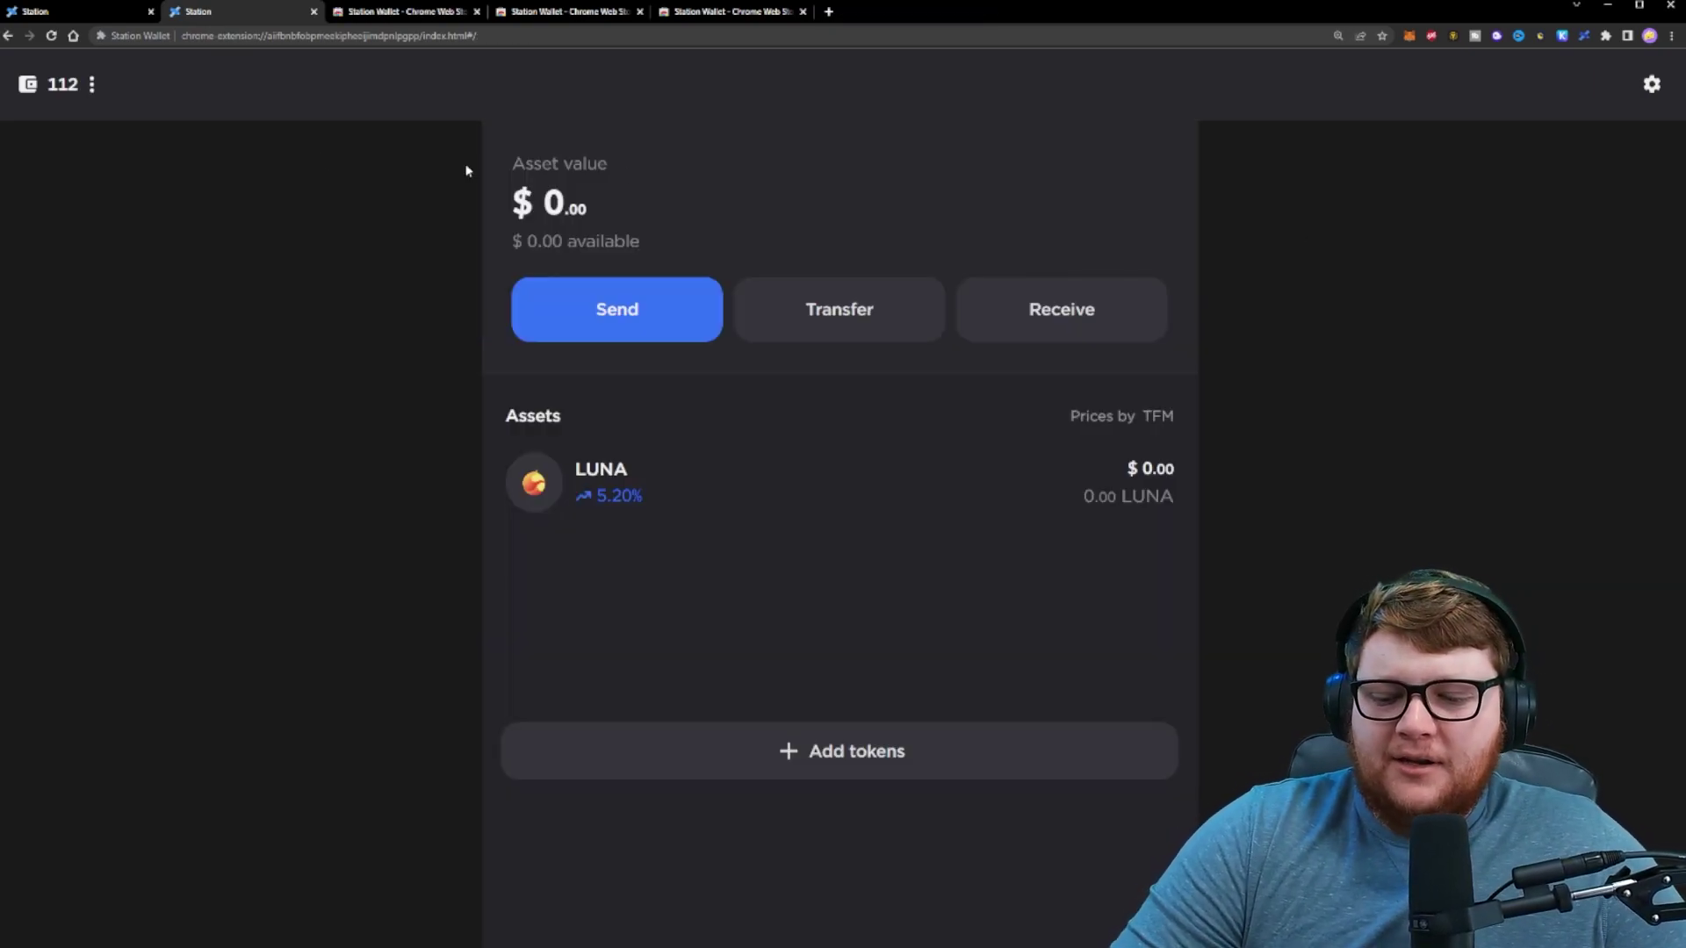
Step: Finish adding wallet 112 and view its dashboard listing LUNA at $0.00
{"action": "mouse_move", "coordinate": [102, 63]}
{"action": "left_mouse_down"}
{"action": "mouse_move", "coordinate": [113, 111]}
{"action": "mouse_move", "coordinate": [99, 64]}
{"action": "left_mouse_up"}
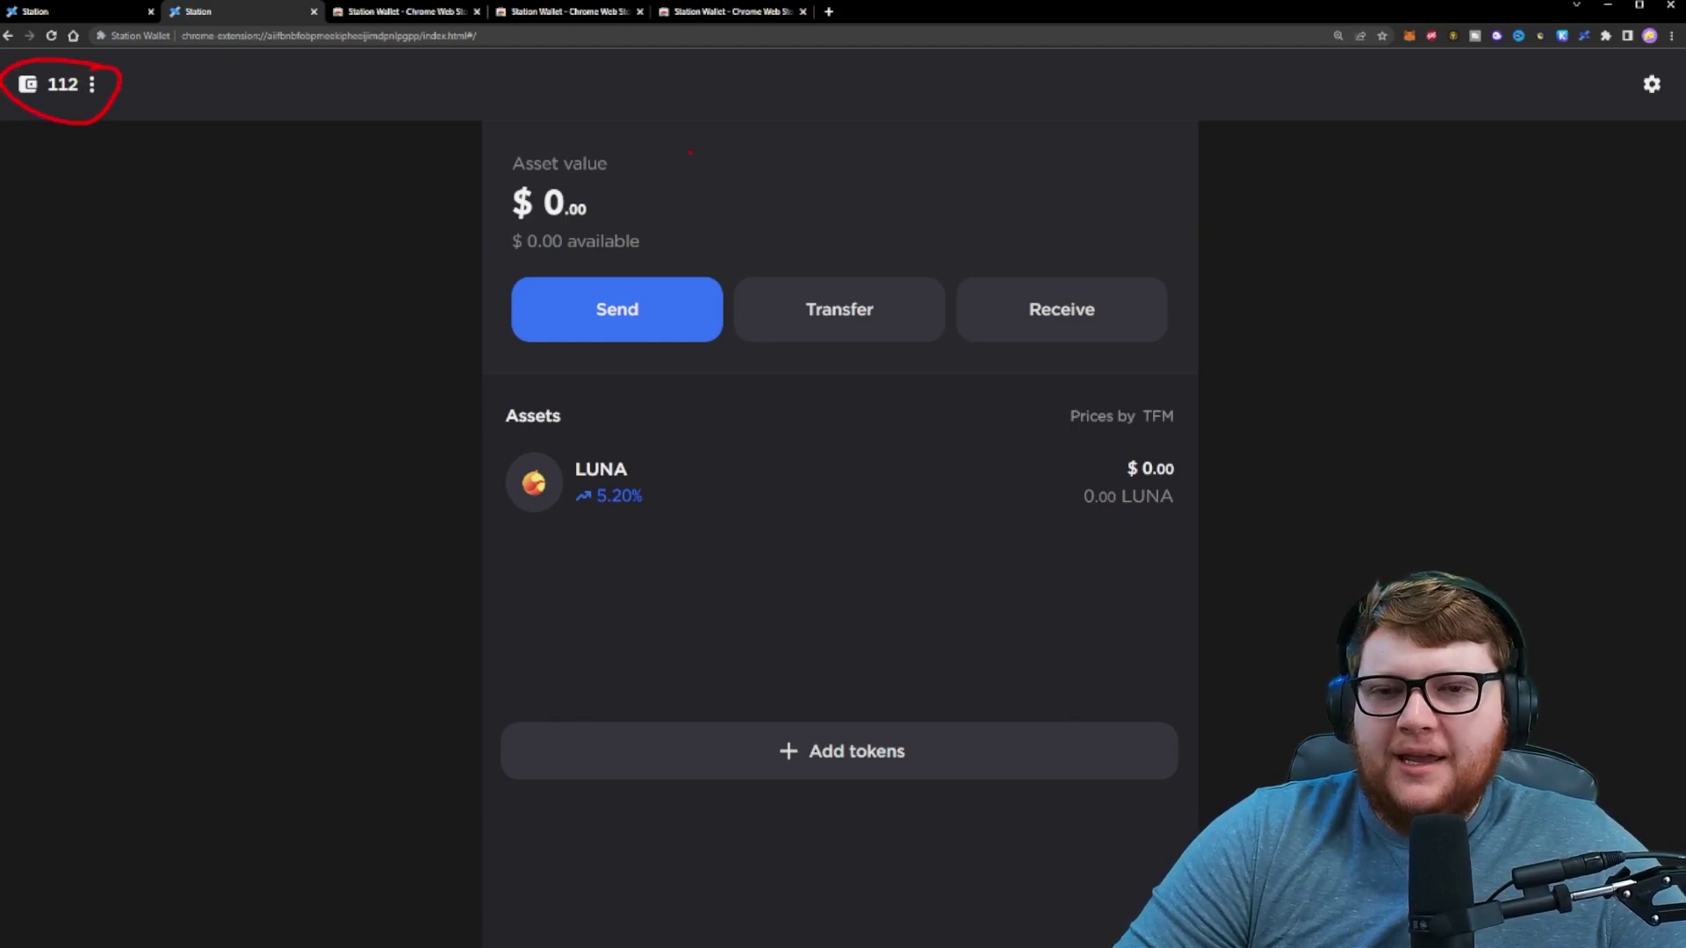
{"action": "mouse_move", "coordinate": [690, 153]}
{"action": "left_mouse_down"}
{"action": "mouse_move", "coordinate": [563, 139]}
{"action": "mouse_move", "coordinate": [658, 185]}
{"action": "left_mouse_up"}
{"action": "mouse_move", "coordinate": [512, 380]}
{"action": "left_mouse_down"}
{"action": "mouse_move", "coordinate": [641, 391]}
{"action": "mouse_move", "coordinate": [689, 505]}
{"action": "mouse_move", "coordinate": [592, 408]}
{"action": "left_mouse_up"}
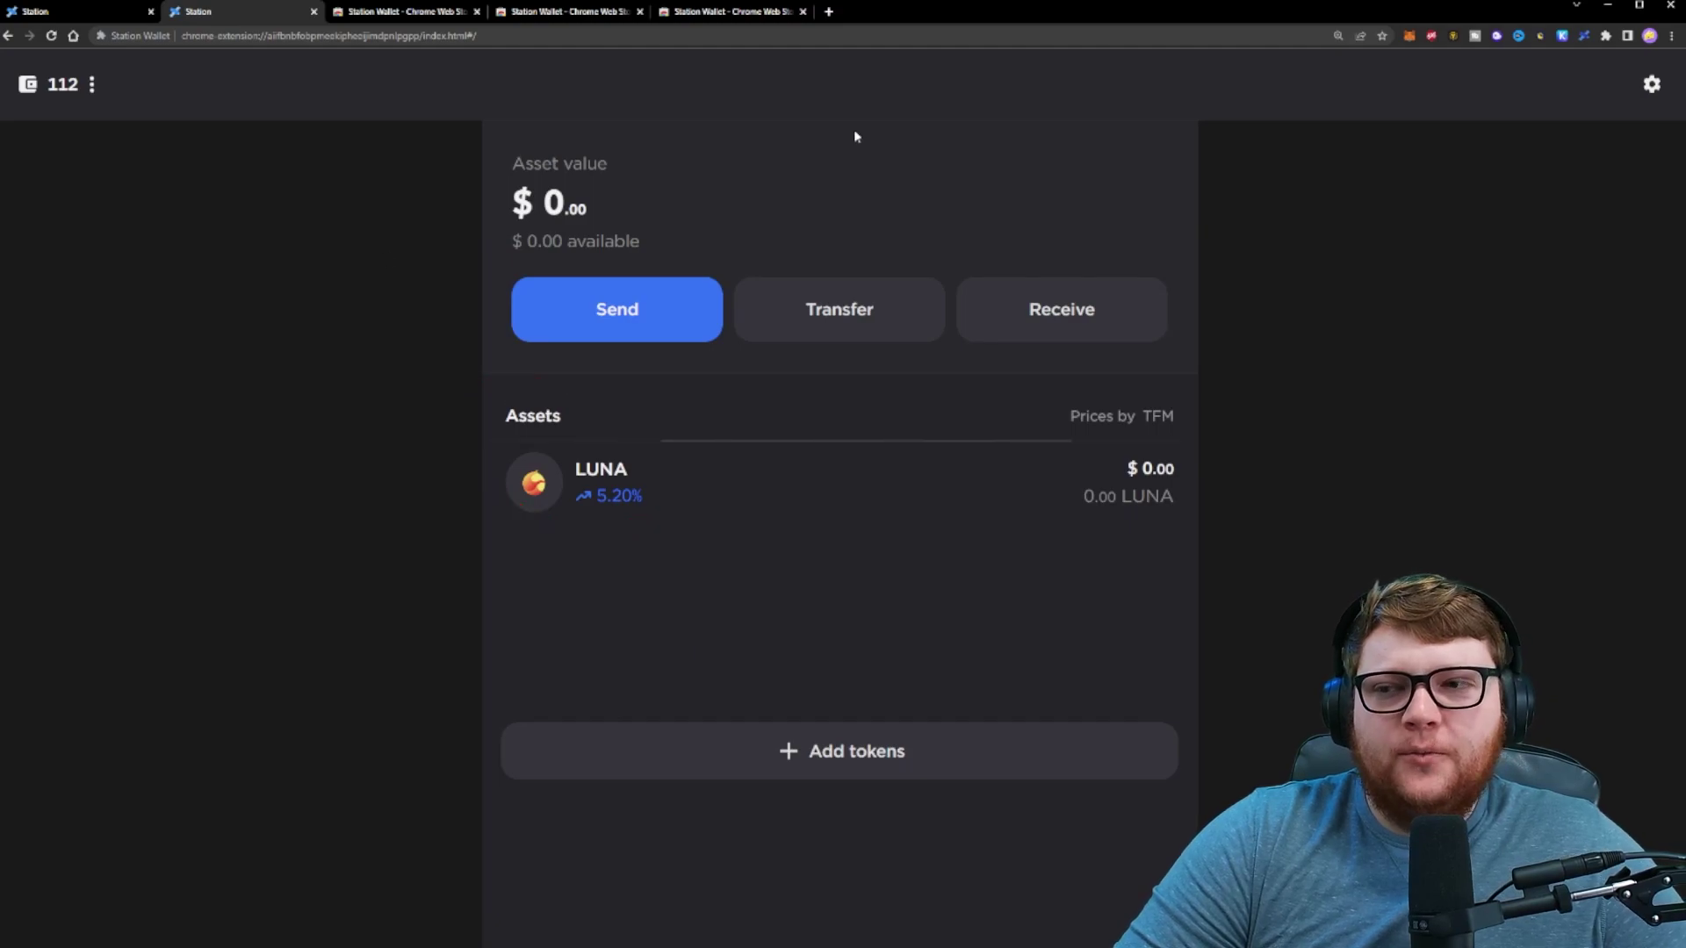
{"action": "mouse_move", "coordinate": [1666, 70]}
{"action": "left_mouse_down"}
{"action": "mouse_move", "coordinate": [1617, 102]}
{"action": "mouse_move", "coordinate": [1670, 85]}
{"action": "left_mouse_up"}
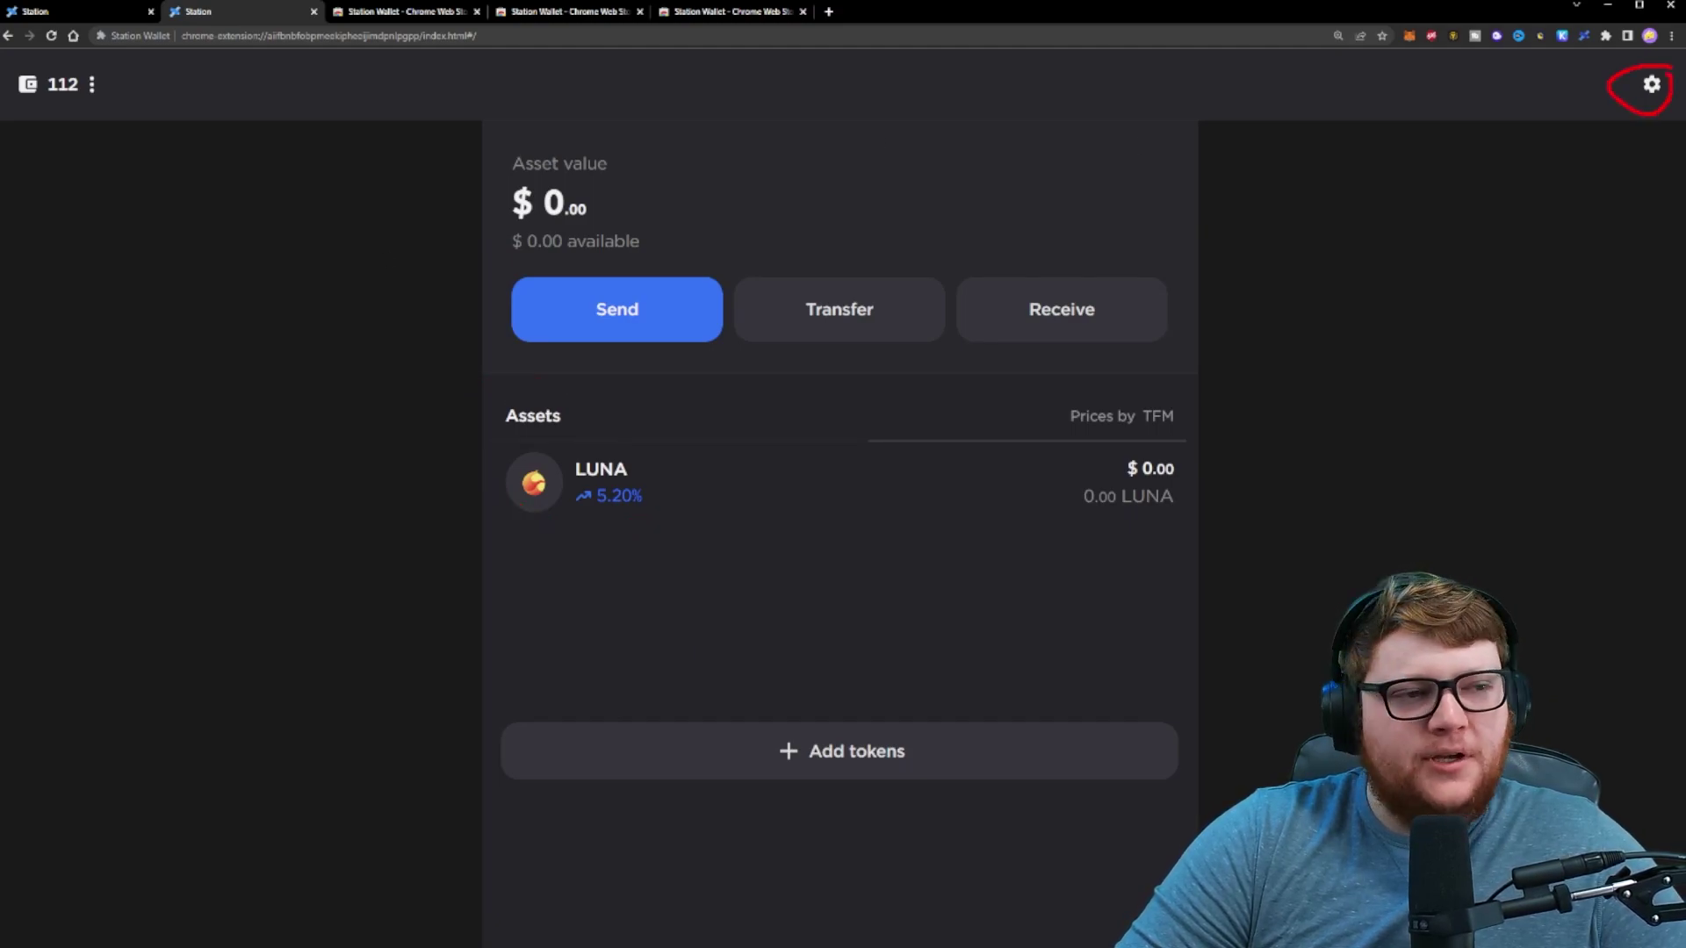
Step: Set the wallet's network to Classic and confirm the $39.49 of USTC and LUNC
{"action": "left_click", "coordinate": [1653, 84]}
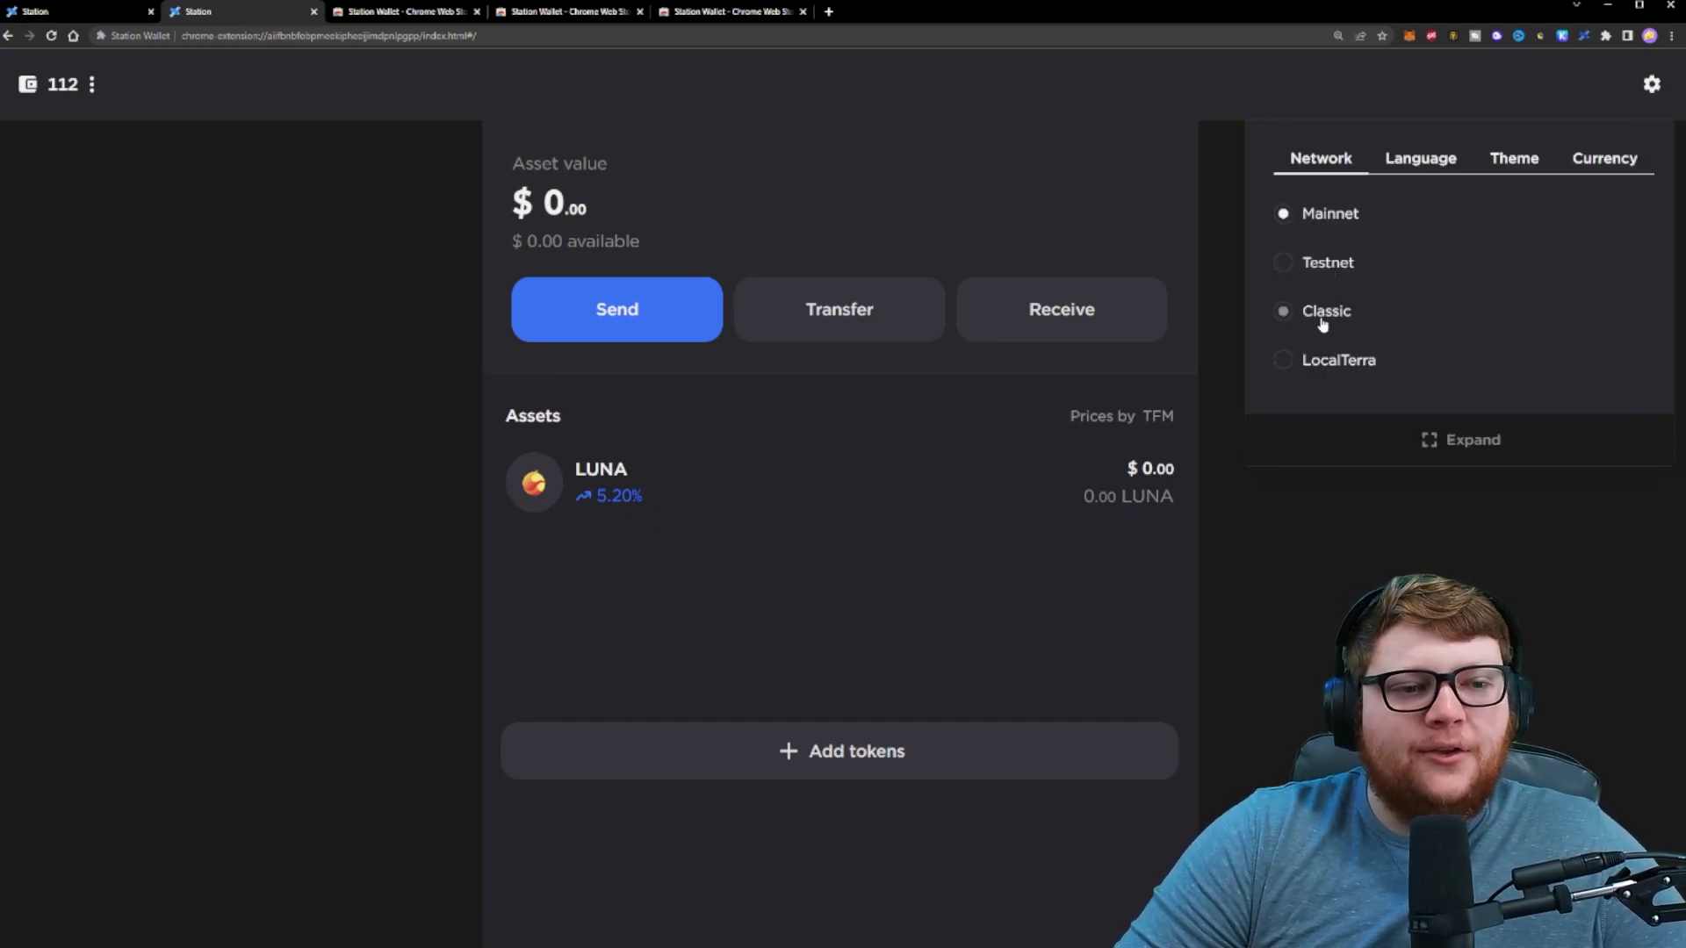
{"action": "mouse_move", "coordinate": [1359, 286]}
{"action": "left_mouse_down"}
{"action": "mouse_move", "coordinate": [1216, 310]}
{"action": "mouse_move", "coordinate": [1356, 289]}
{"action": "left_mouse_up"}
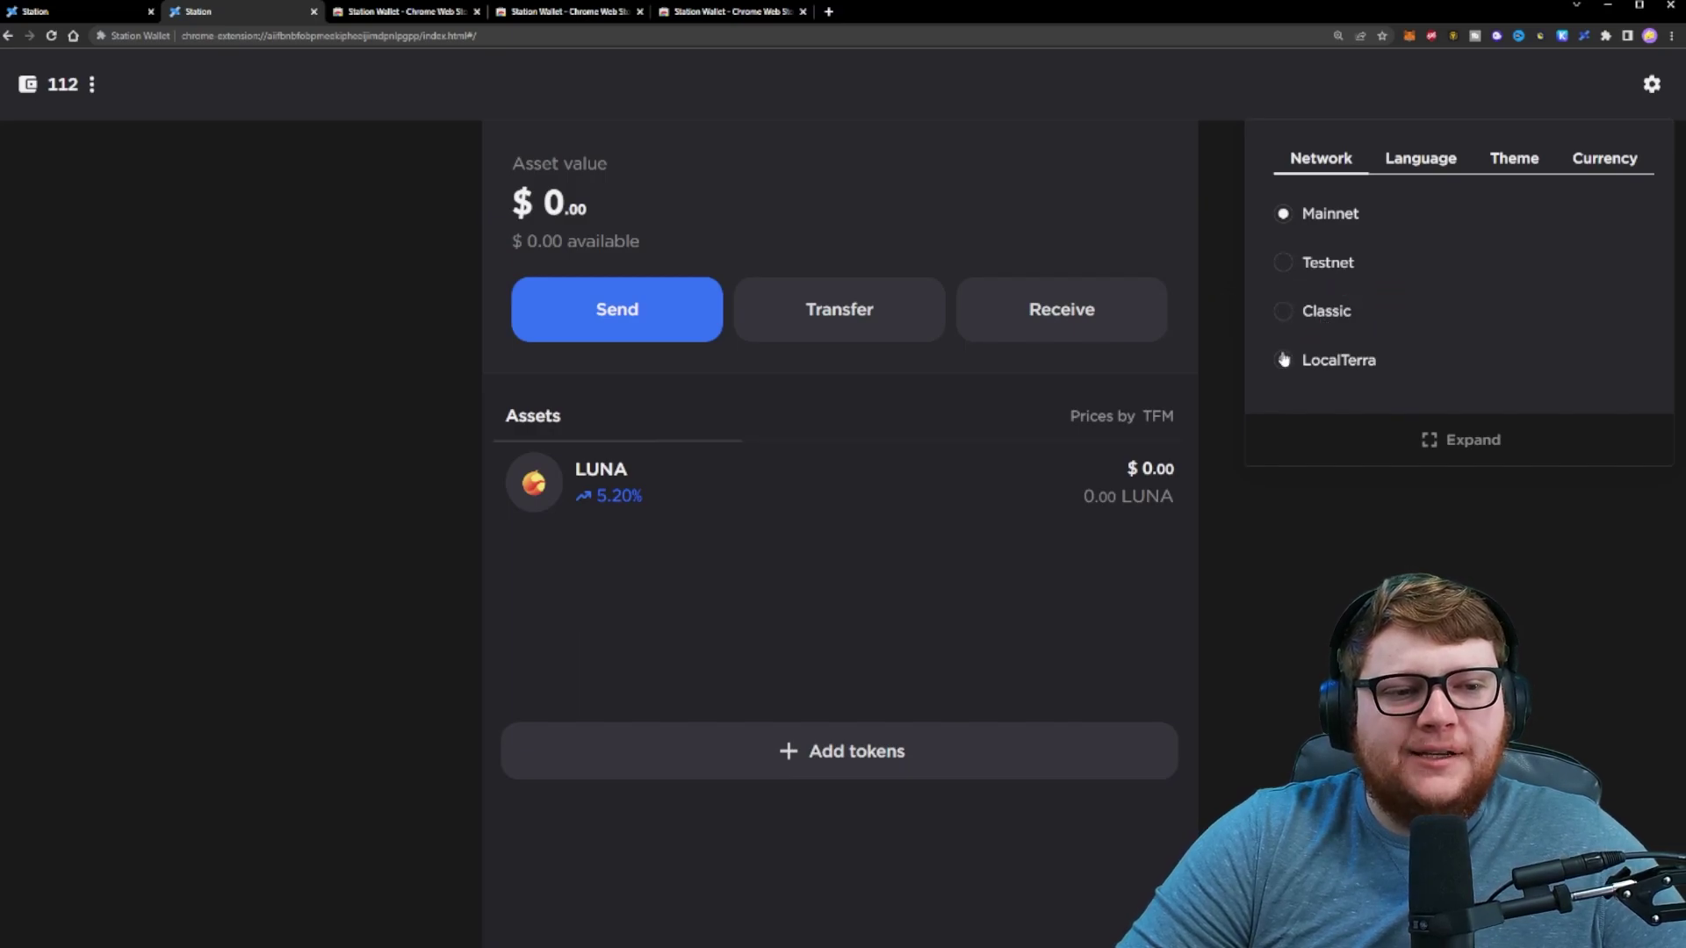
{"action": "left_click", "coordinate": [1317, 312]}
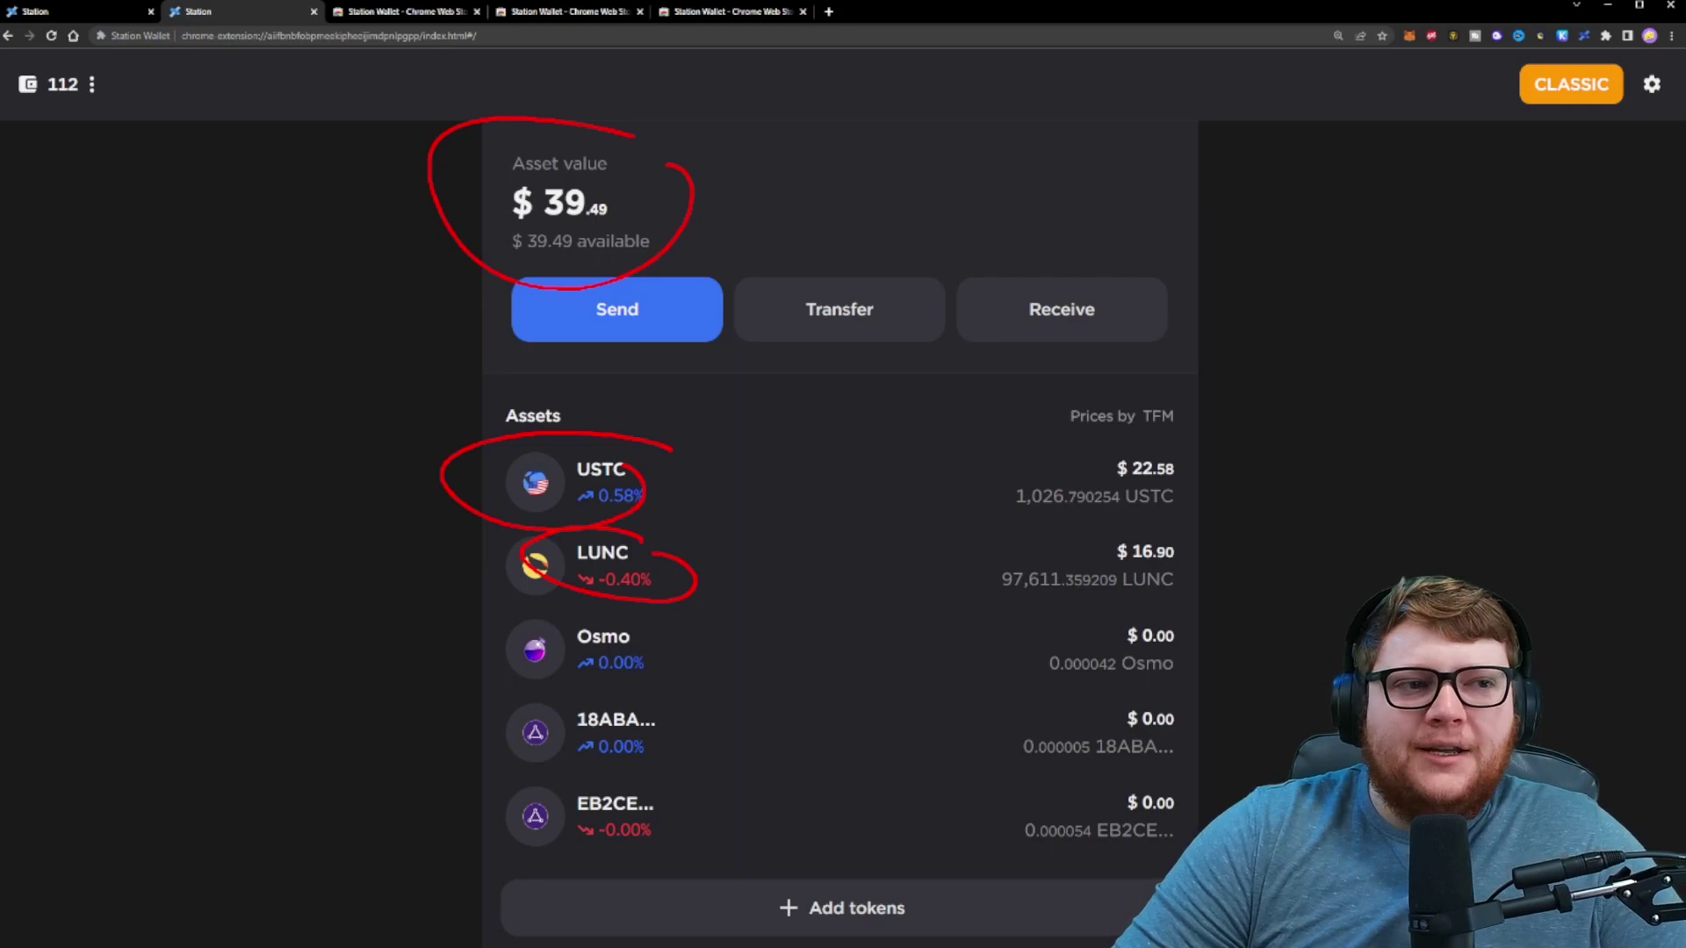
{"action": "left_click", "coordinate": [1583, 36]}
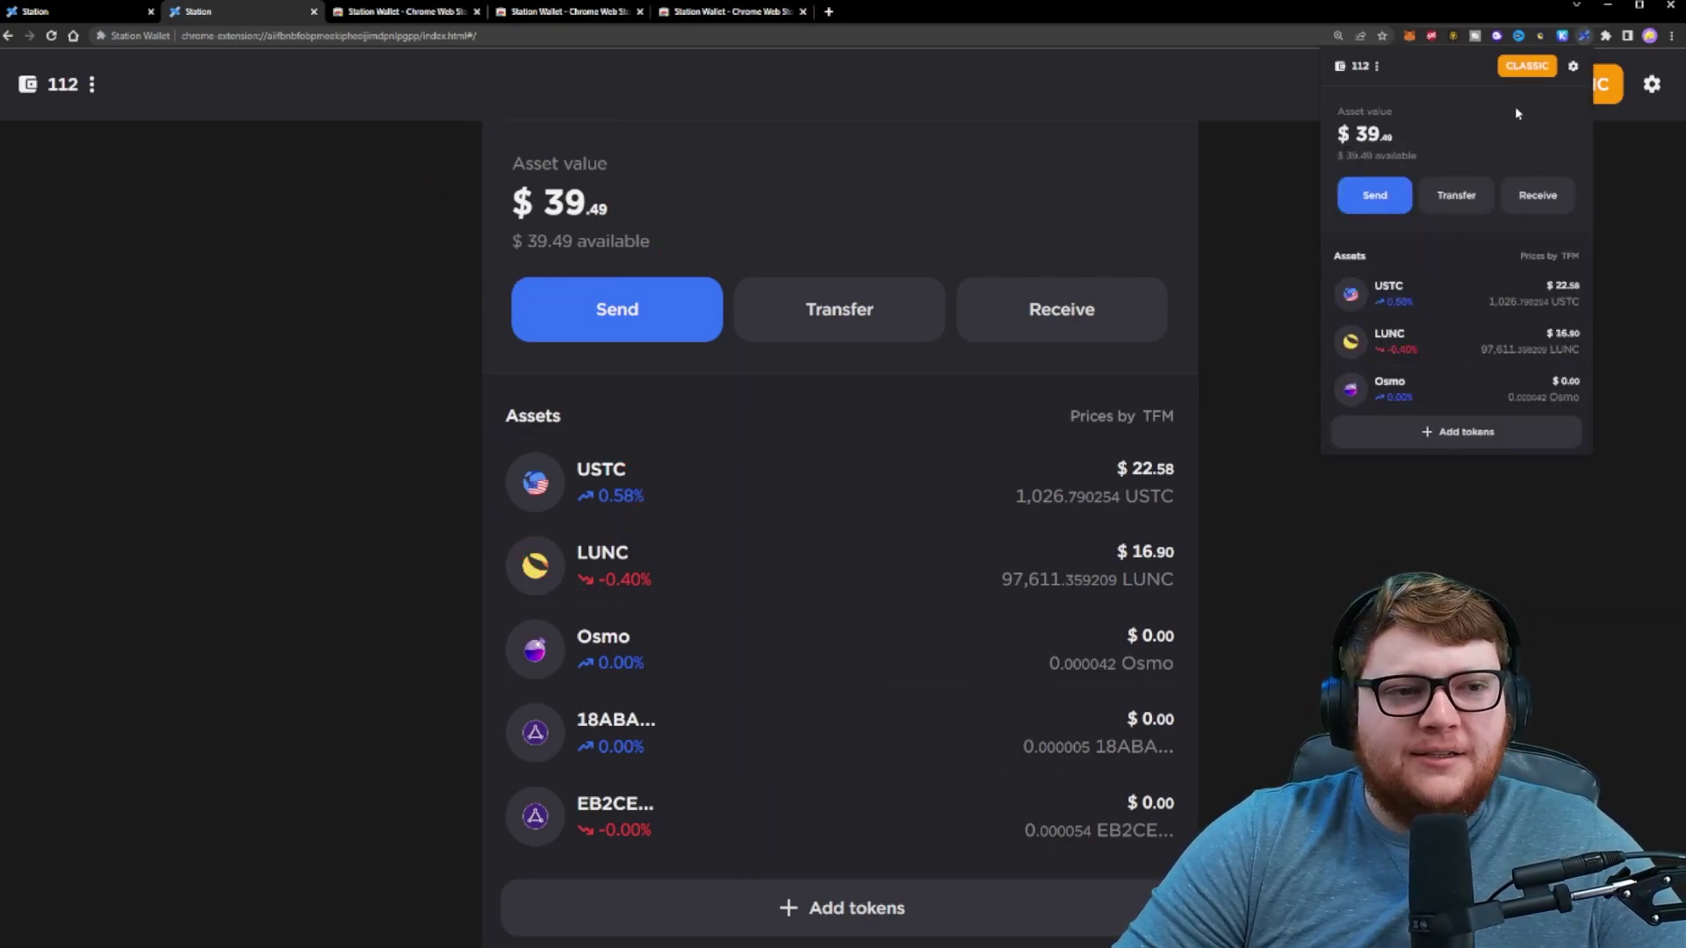
Step: Close the wallet tab, reload station.terra.money, and approve its connection to the wallet
{"action": "key", "text": "ctrl+w"}
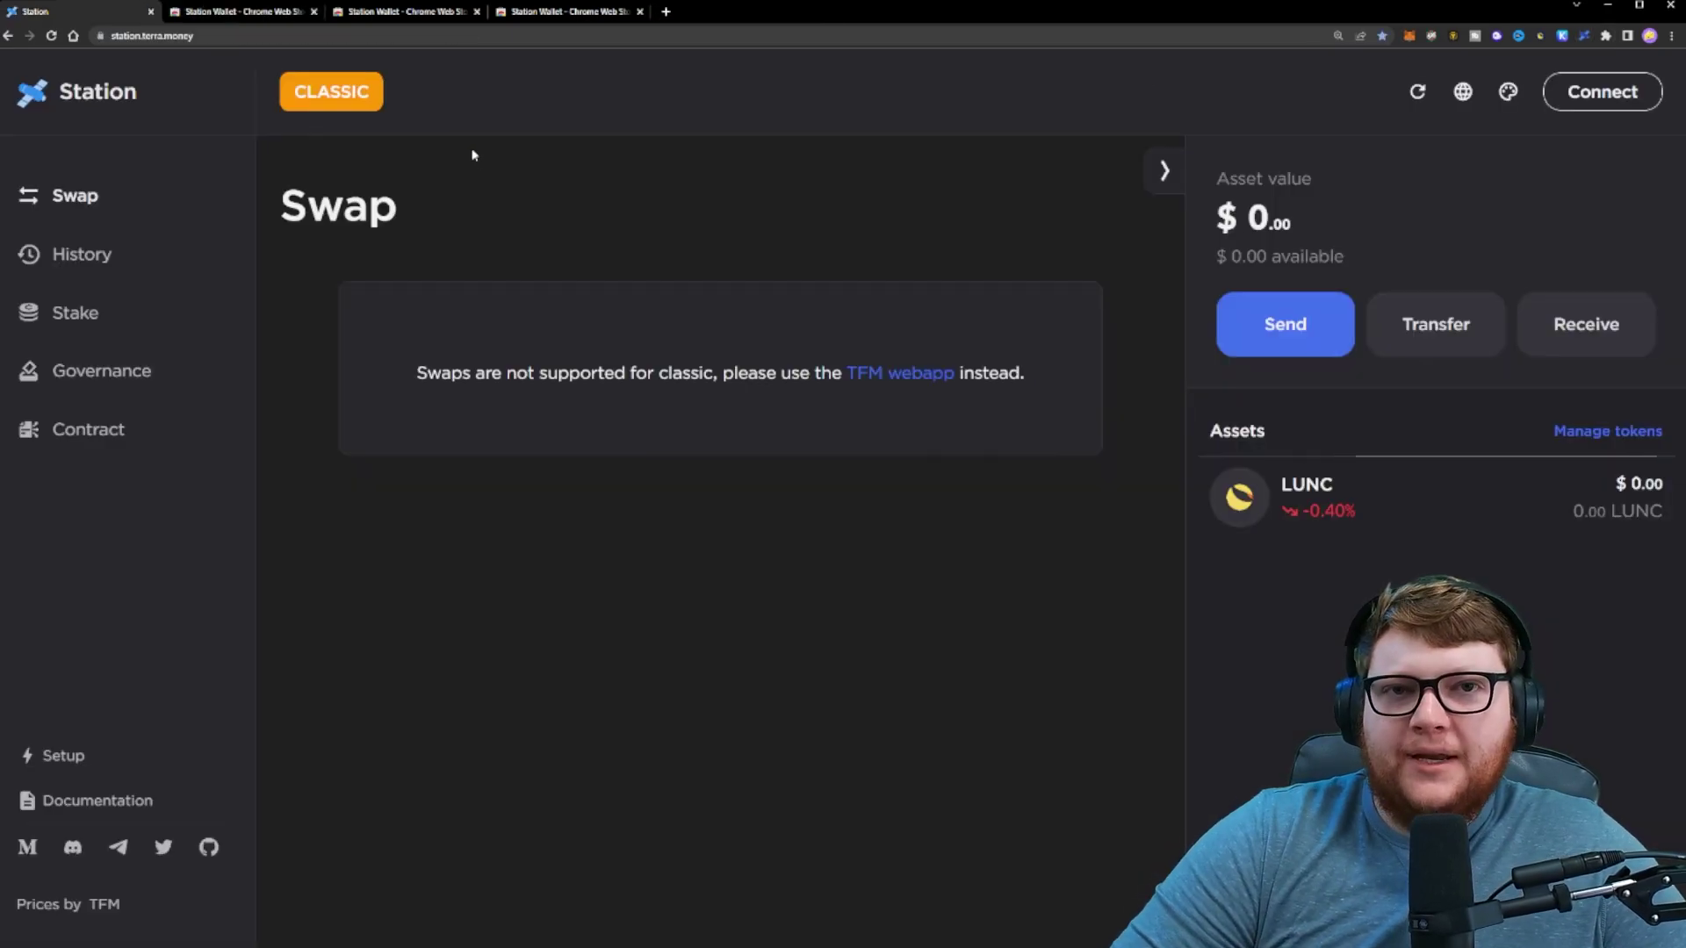
{"action": "left_click", "coordinate": [50, 38]}
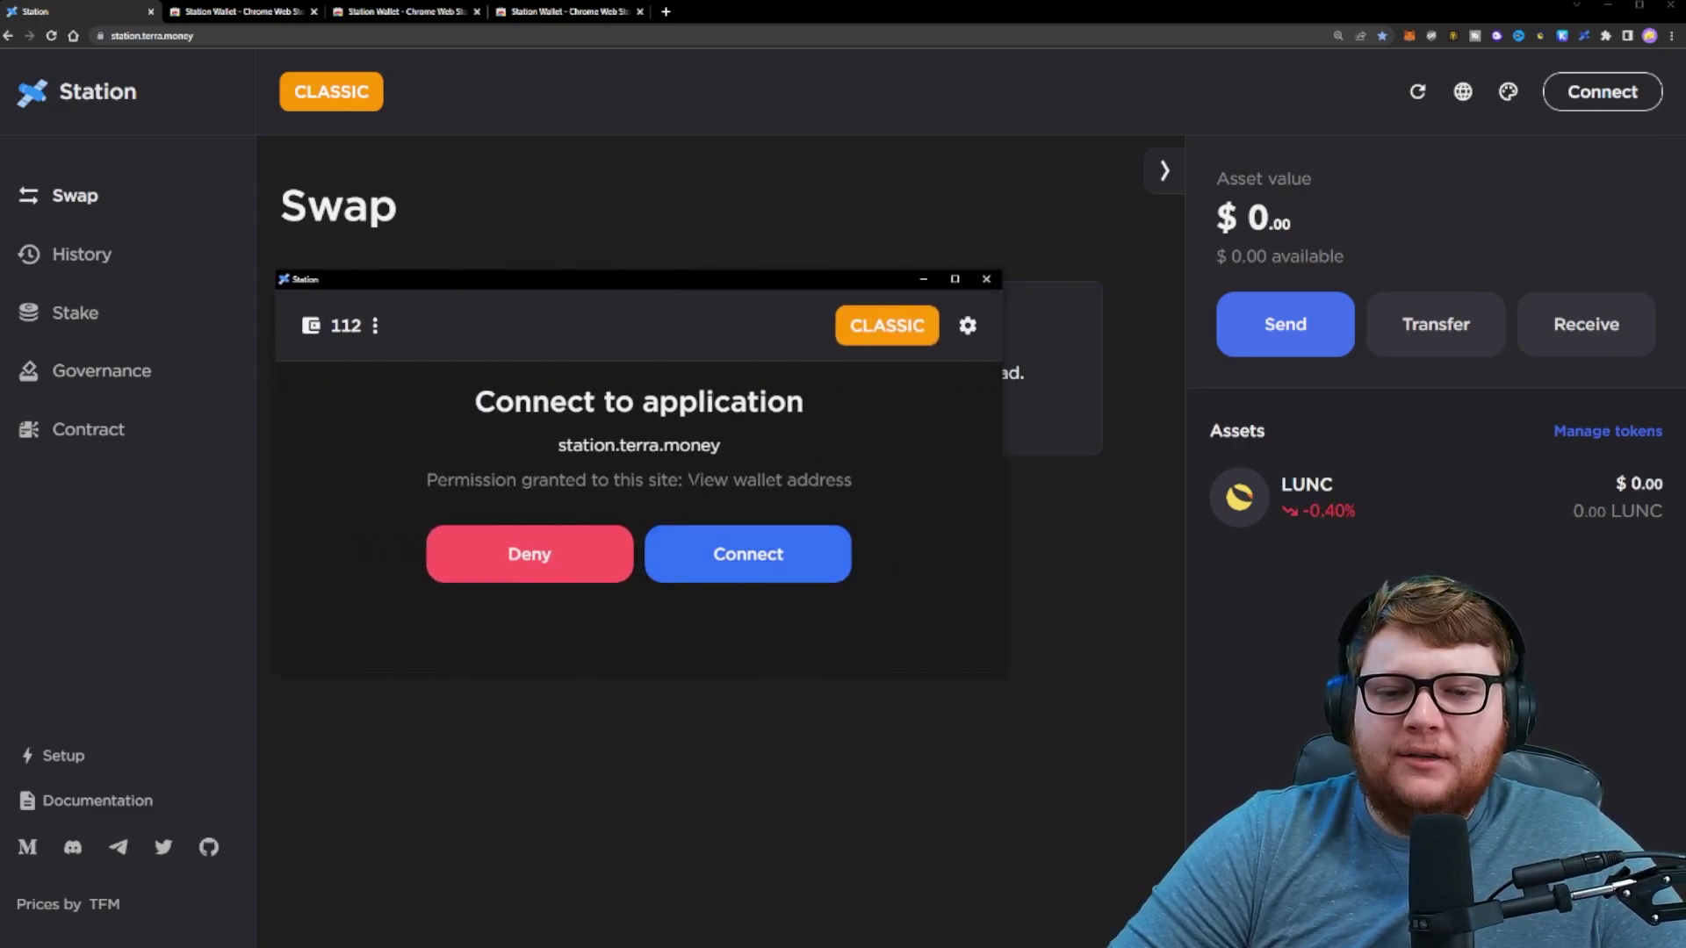
{"action": "left_click_drag", "start_coordinate": [687, 479], "coordinate": [860, 486]}
{"action": "left_click", "coordinate": [779, 553]}
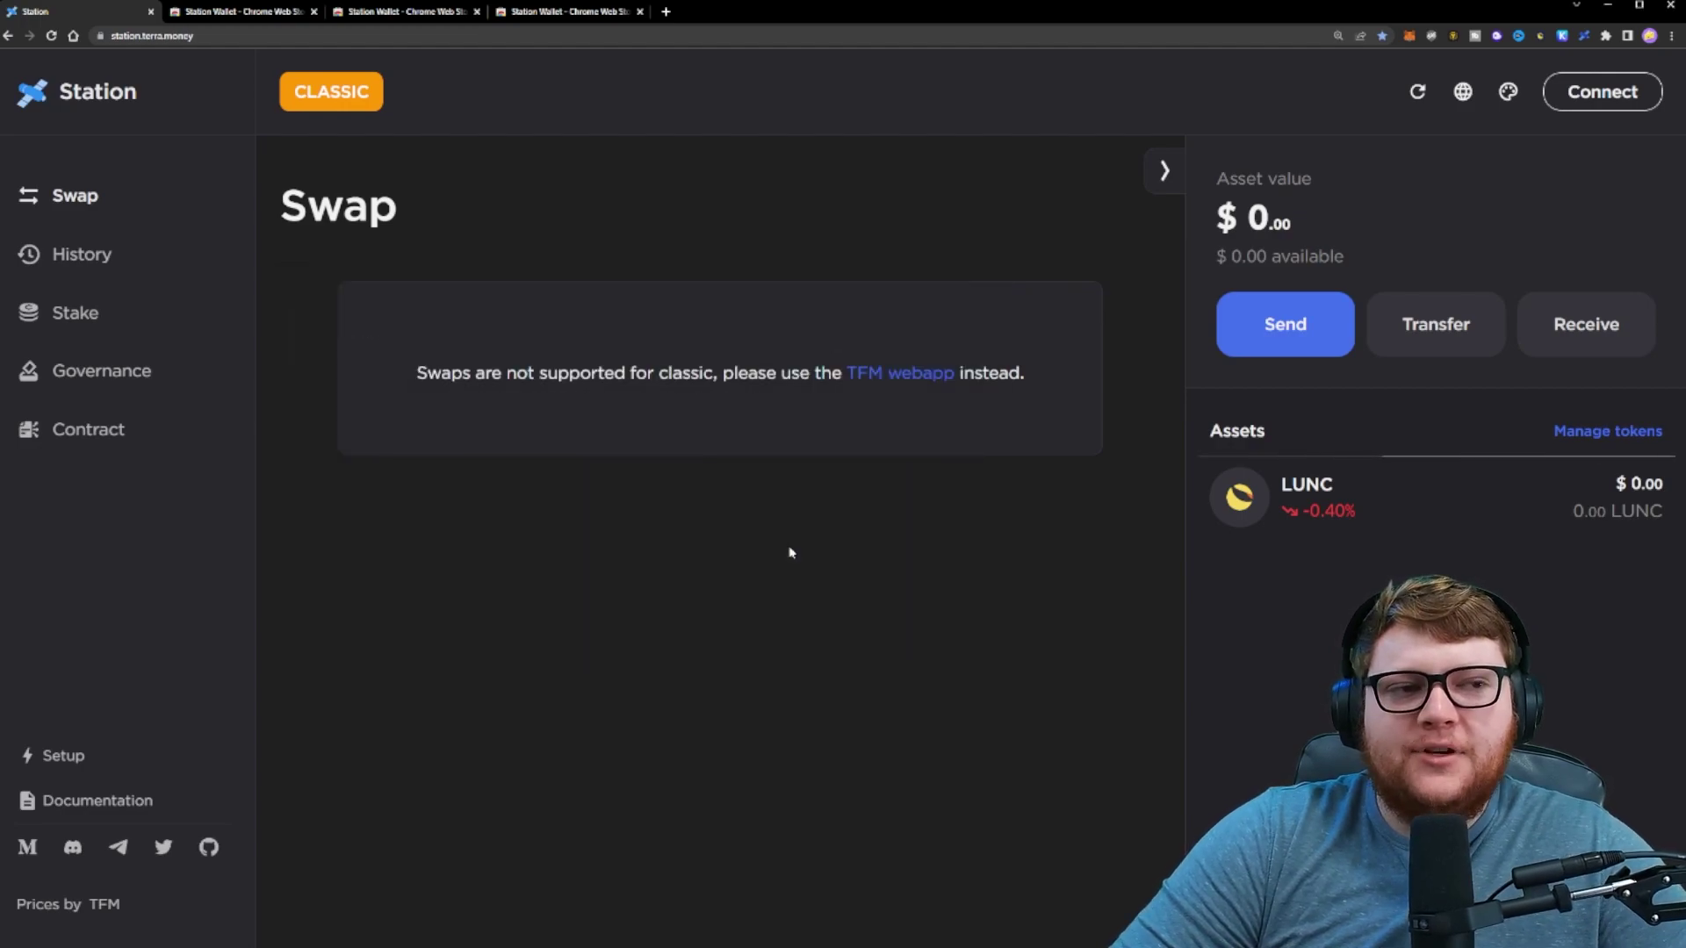
Step: Reload station.terra.money so it fetches the connected wallet's Classic balances
{"action": "left_click", "coordinate": [53, 38]}
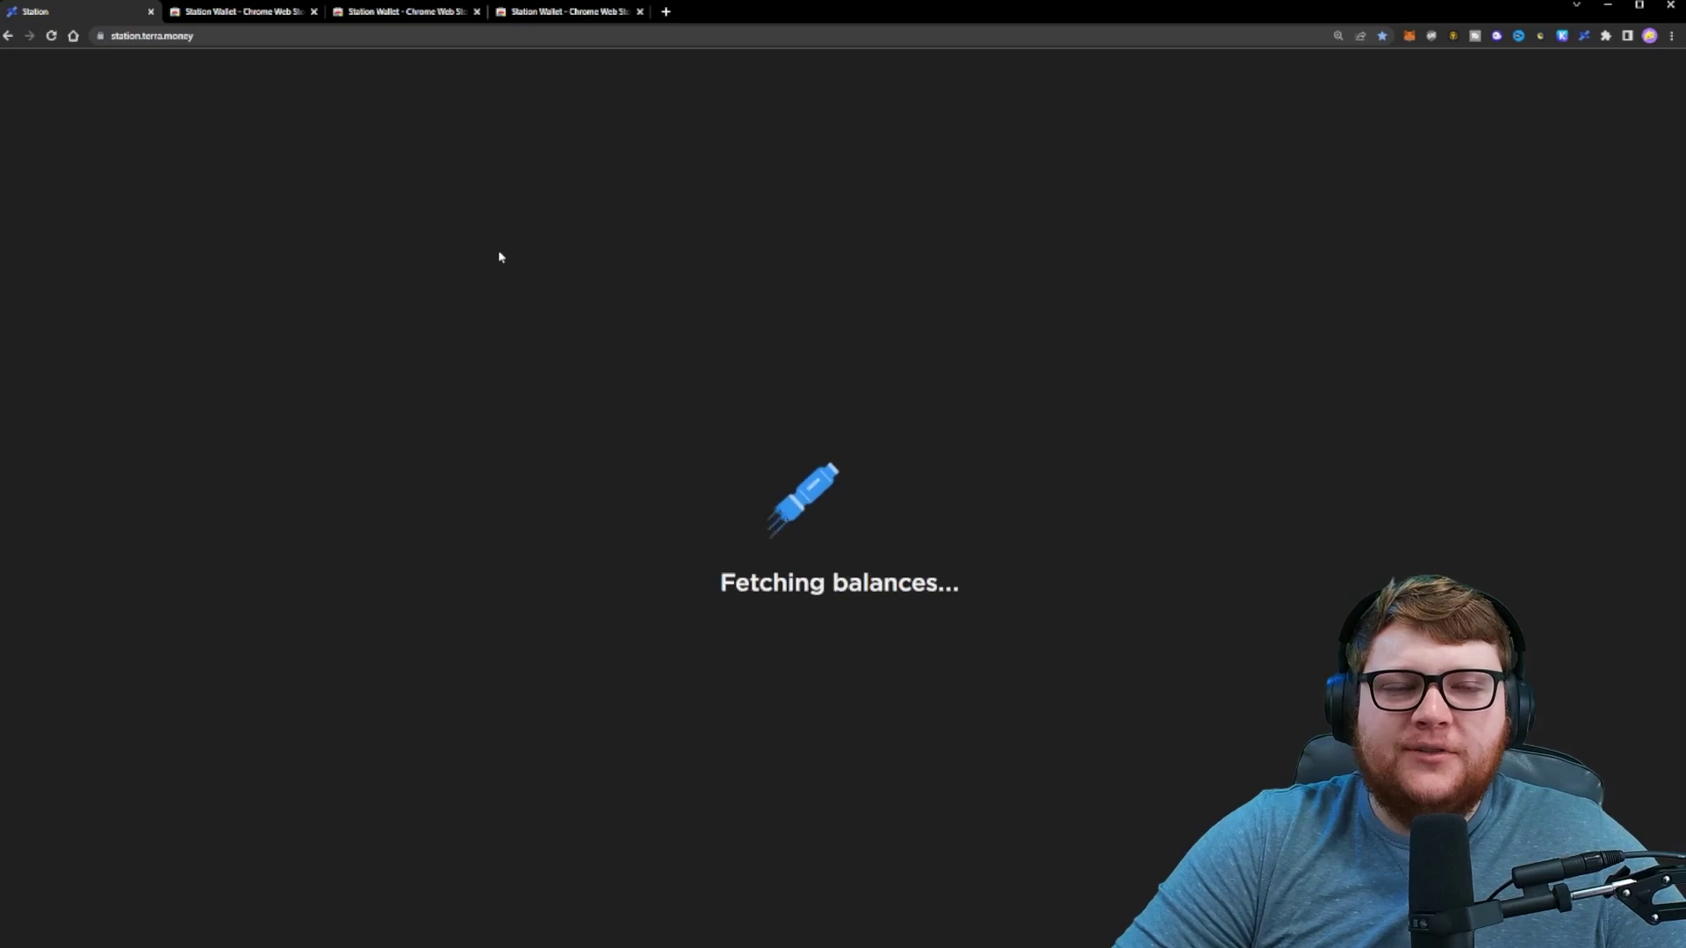